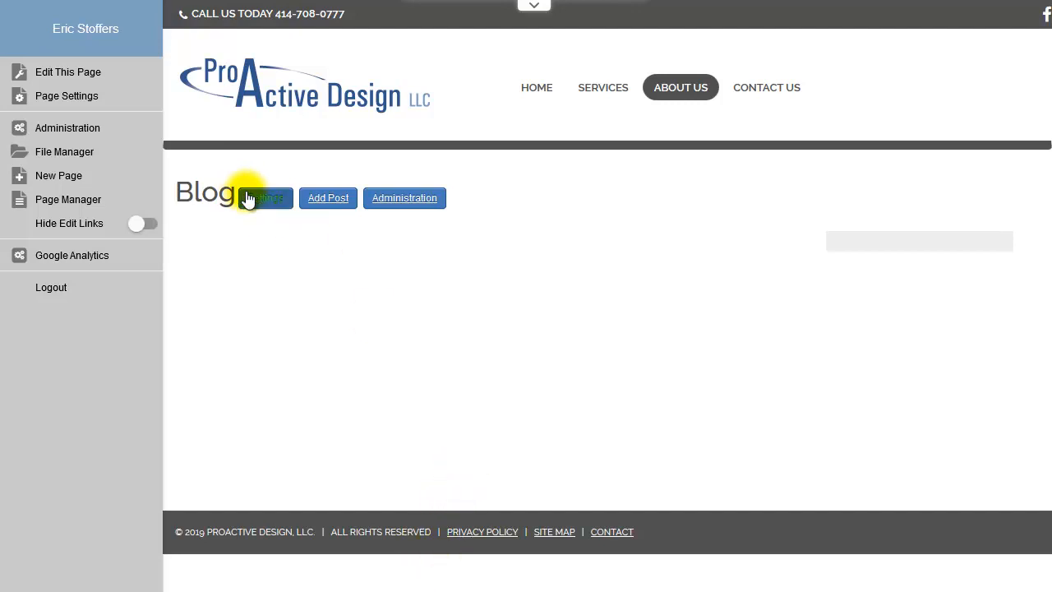
# Use Add Post on the Blog page to open an empty Blog Entry form.
pyautogui.click(271, 203)
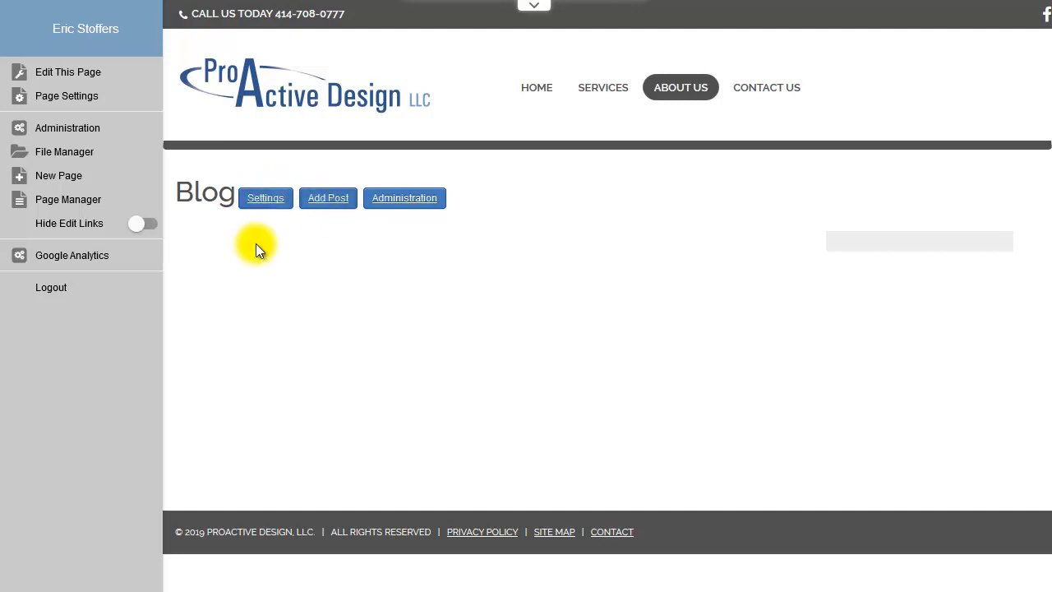
pyautogui.click(309, 202)
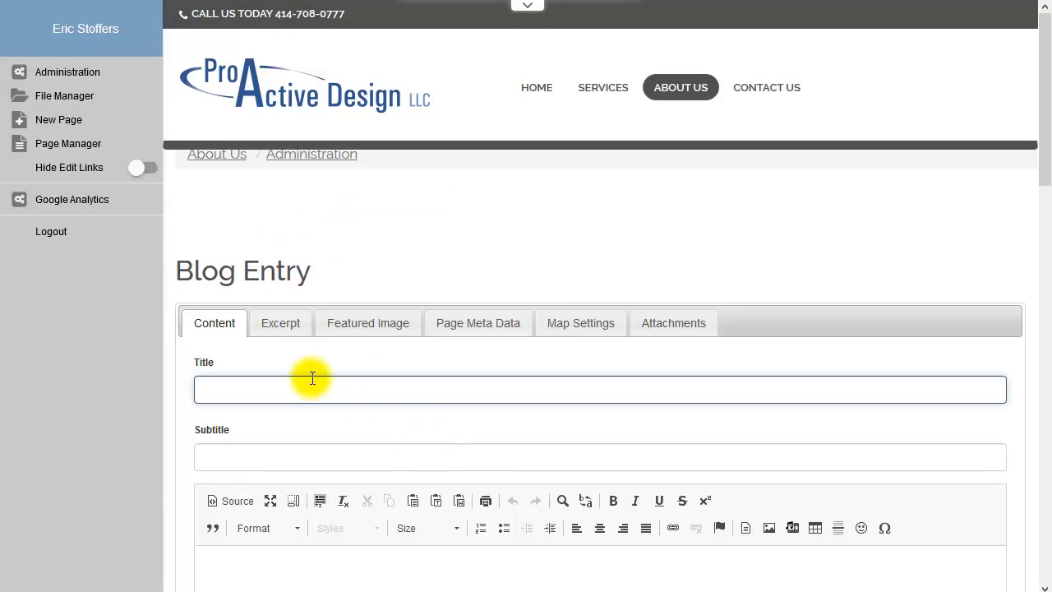
# Enter 'My story' as the post title.
pyautogui.scroll(-3, 751, 477)
pyautogui.scroll(3, 751, 463)
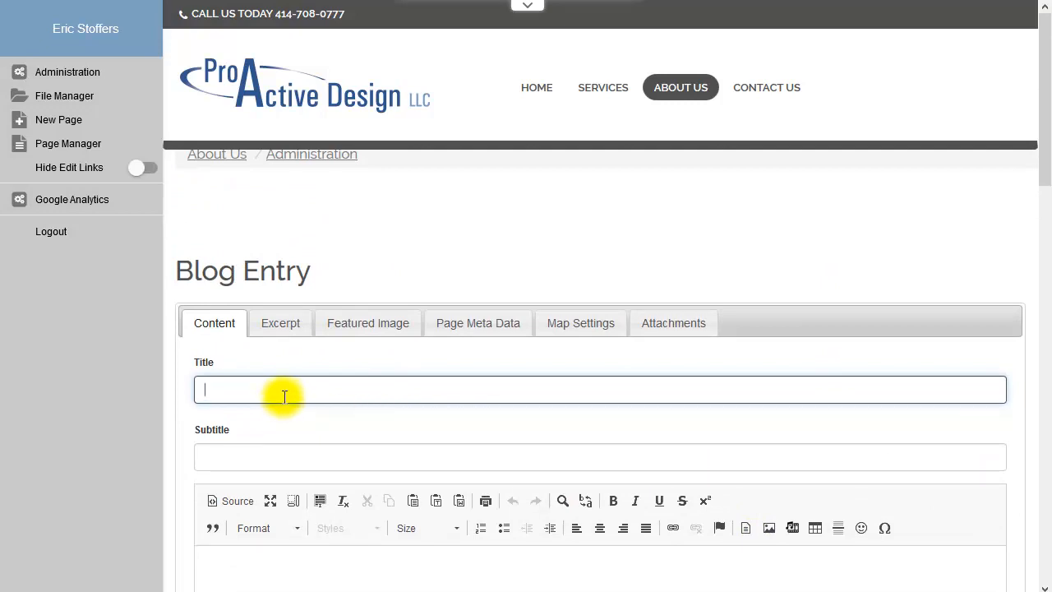
pyautogui.write('My story')
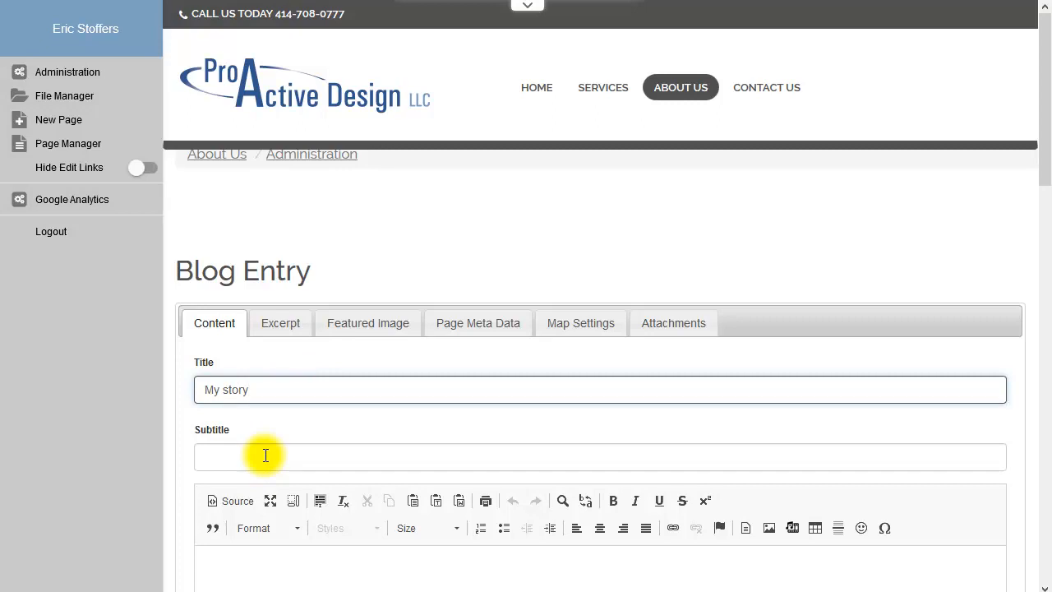
# Paste the lorem-ipsum paragraph four times into the post body.
pyautogui.scroll(-3, 348, 430)
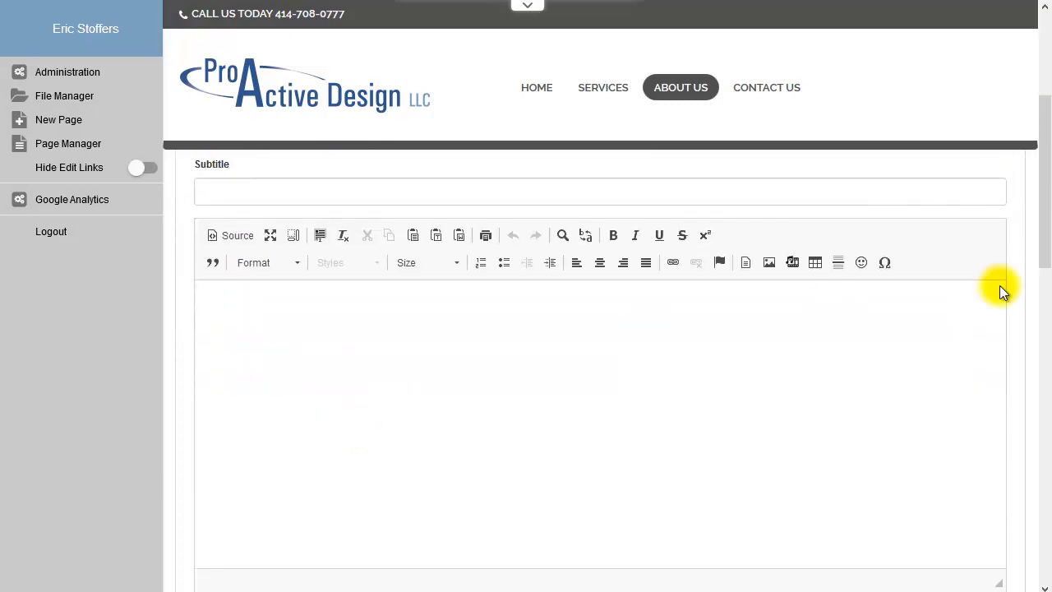
pyautogui.moveTo(1044, 254); pyautogui.dragTo(1014, 282)
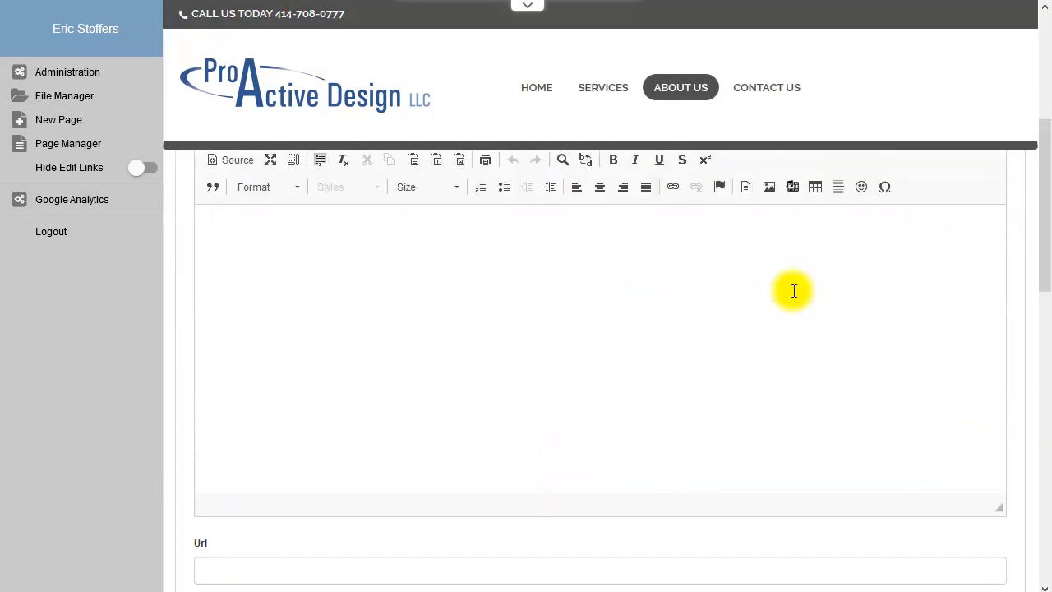
pyautogui.click(403, 280)
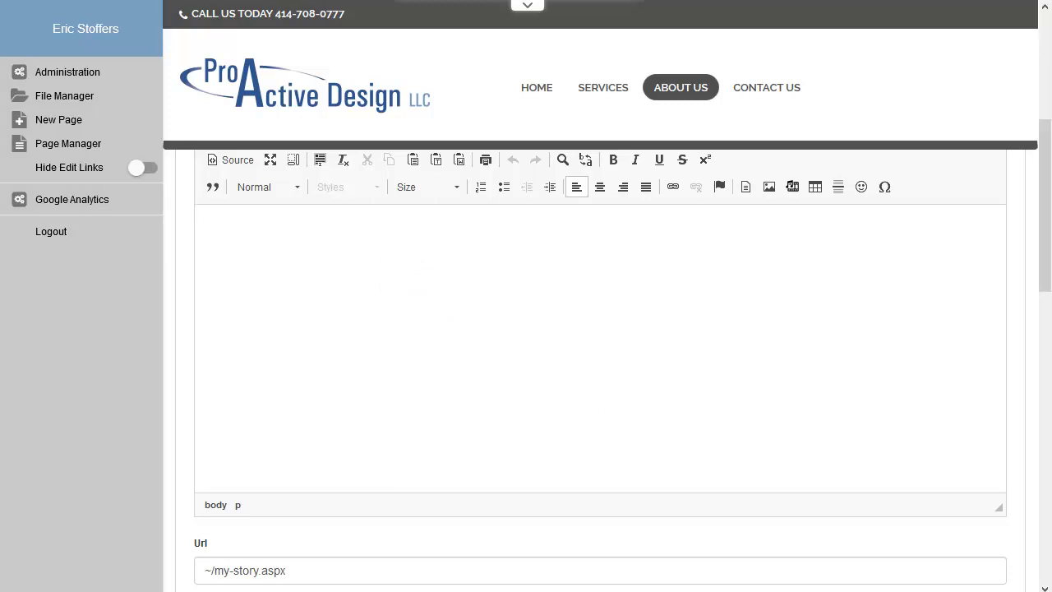
pyautogui.write('Quisque suscipit velit a nisi. Maecenas id lacus. Donec a felis eu neque elementum semper. Donec lobortis, nisl eget rutrum vulputate, risus dui mattis augue, quis porta leo ipsum eu ante. Praesent pulvinar urna. Nullam fringilla nisl sed enim. Sed sagittis tempus orci. Fusce pharetra nulla vel est. Sed id tellus. Suspendisse congue pretium nibh. Aliquam semper.')
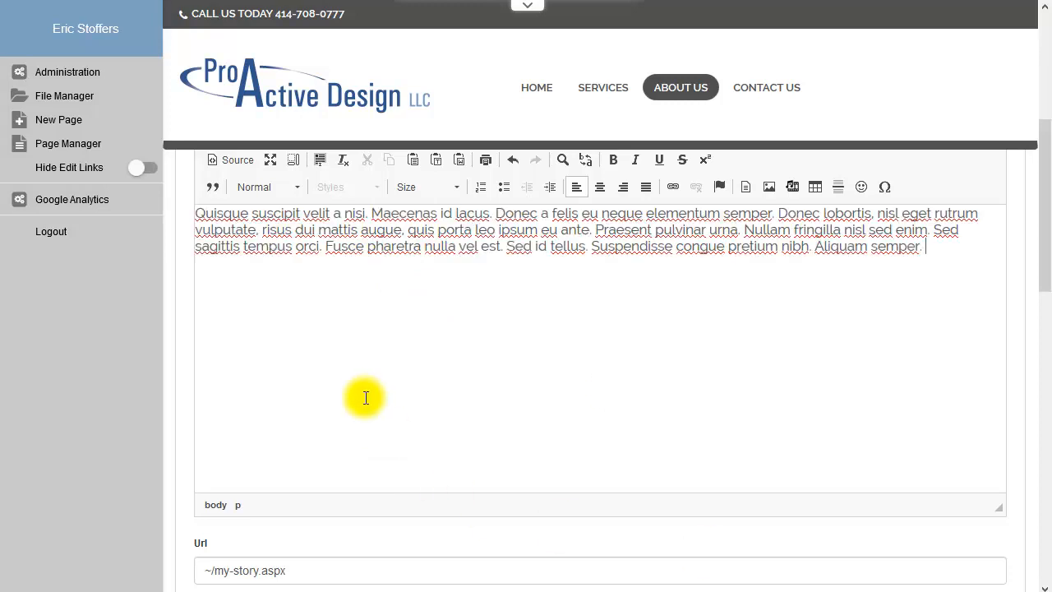
pyautogui.hotkey('ctrl', 'v')
pyautogui.hotkey('ctrl', 'v')
pyautogui.hotkey('ctrl', 'v')
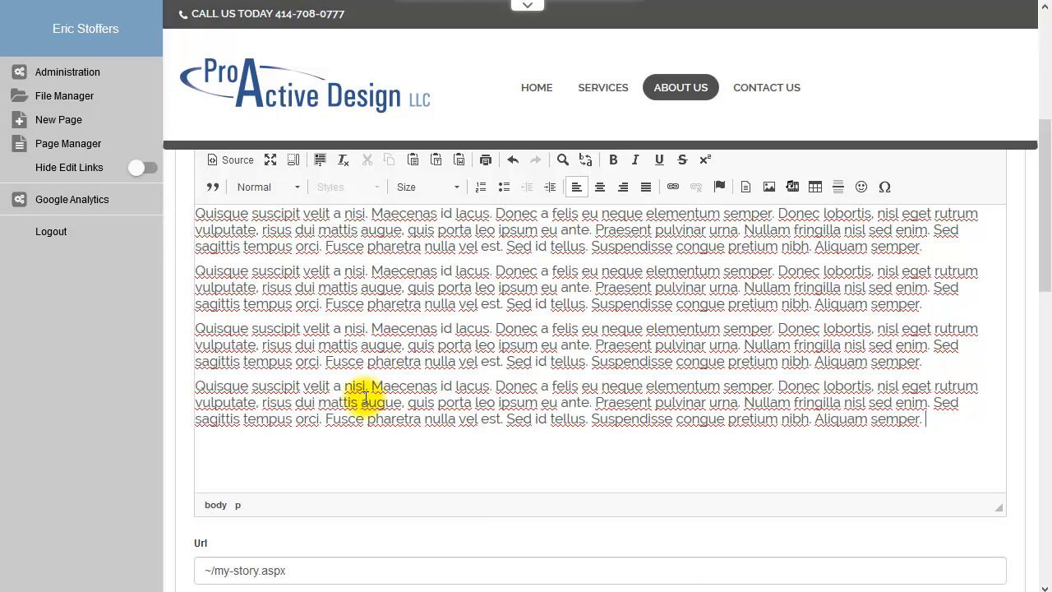
pyautogui.moveTo(1038, 216); pyautogui.dragTo(1044, 313)
# Append the author's name to the post URL and add a Services category.
pyautogui.click(336, 256)
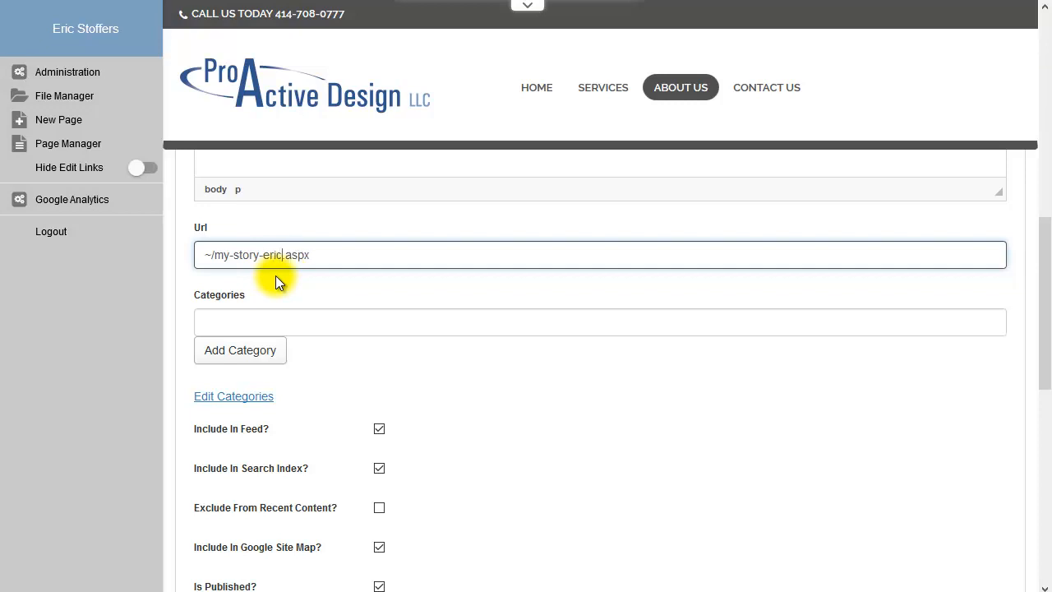
pyautogui.click(285, 322)
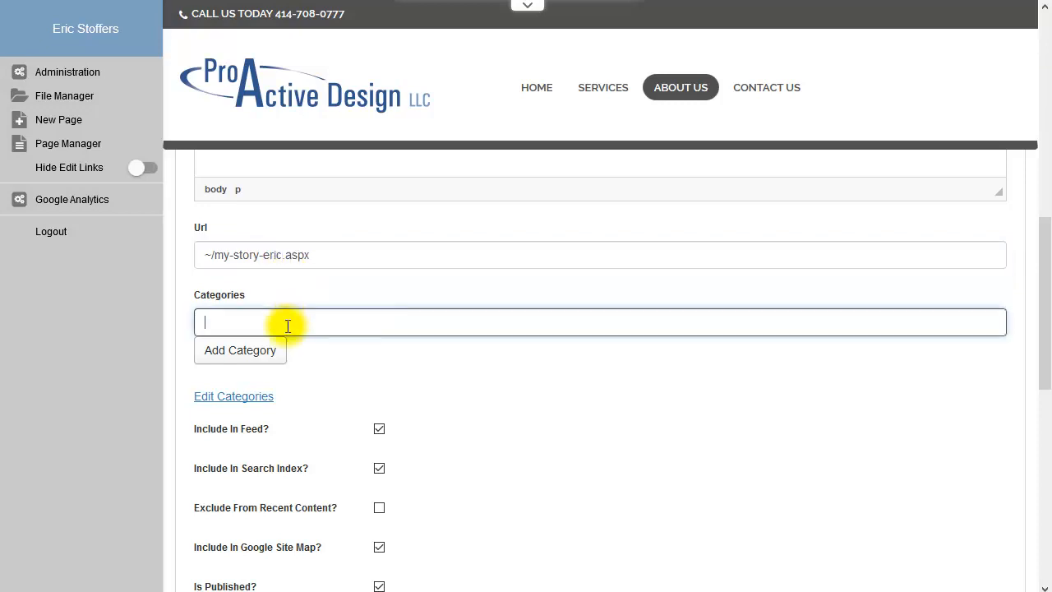
pyautogui.click(232, 355)
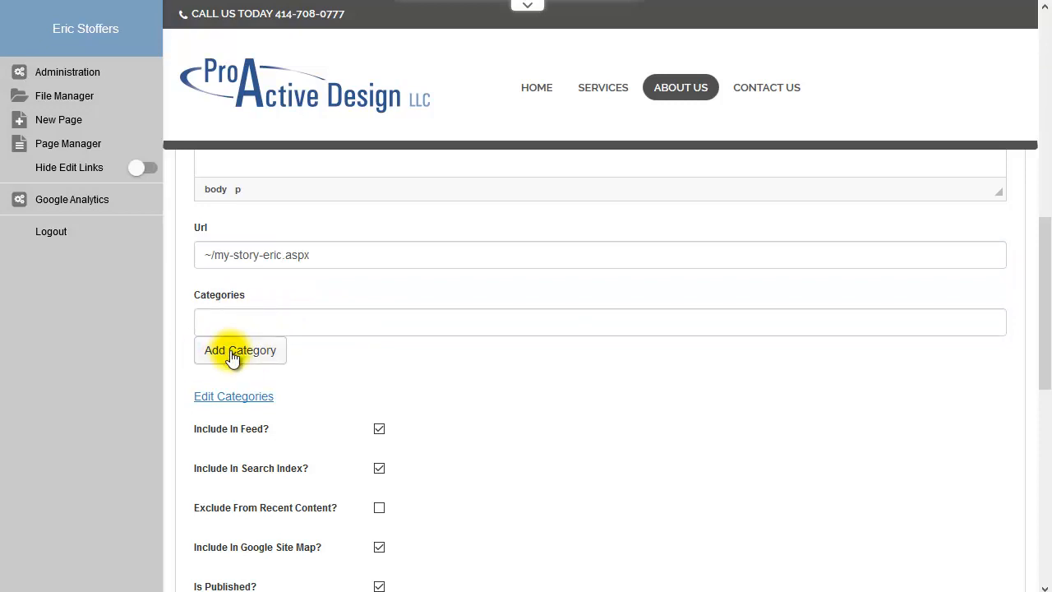
pyautogui.click(275, 319)
pyautogui.write('Services')
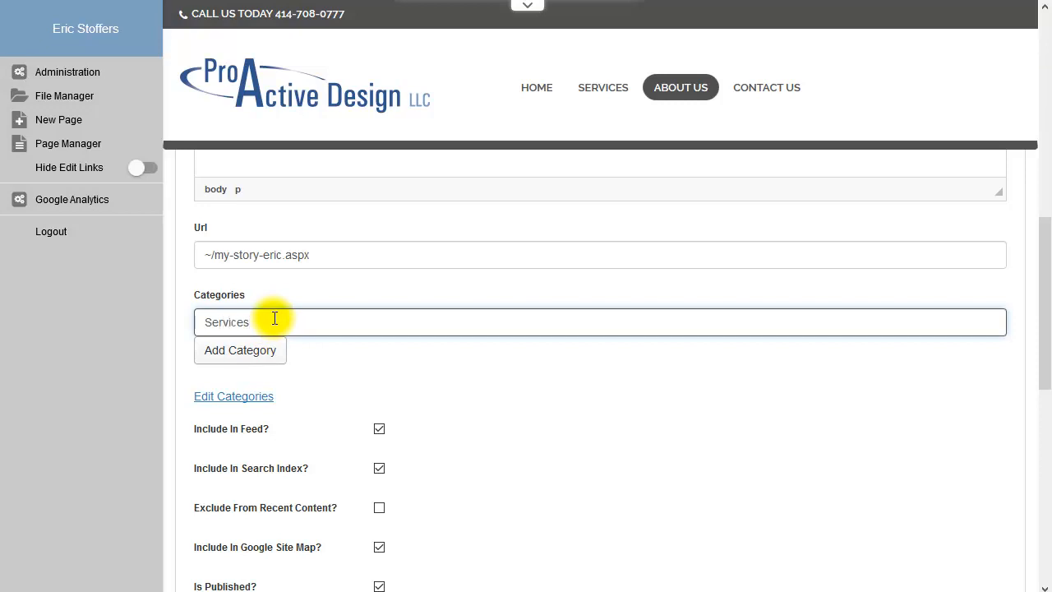
pyautogui.click(259, 355)
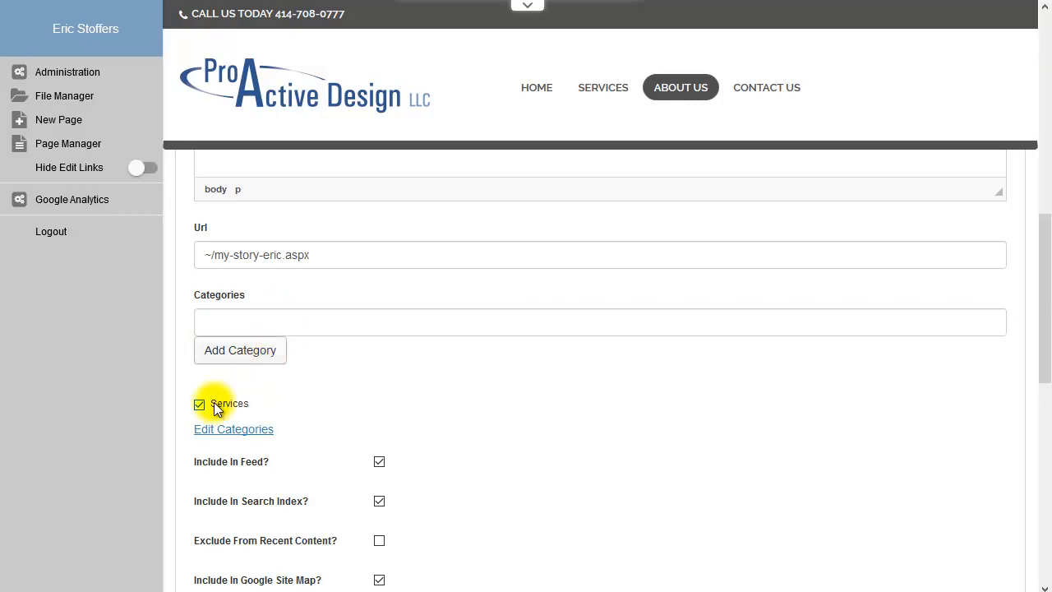
# Add Support and Specials categories, leaving Support unchecked.
pyautogui.click(250, 321)
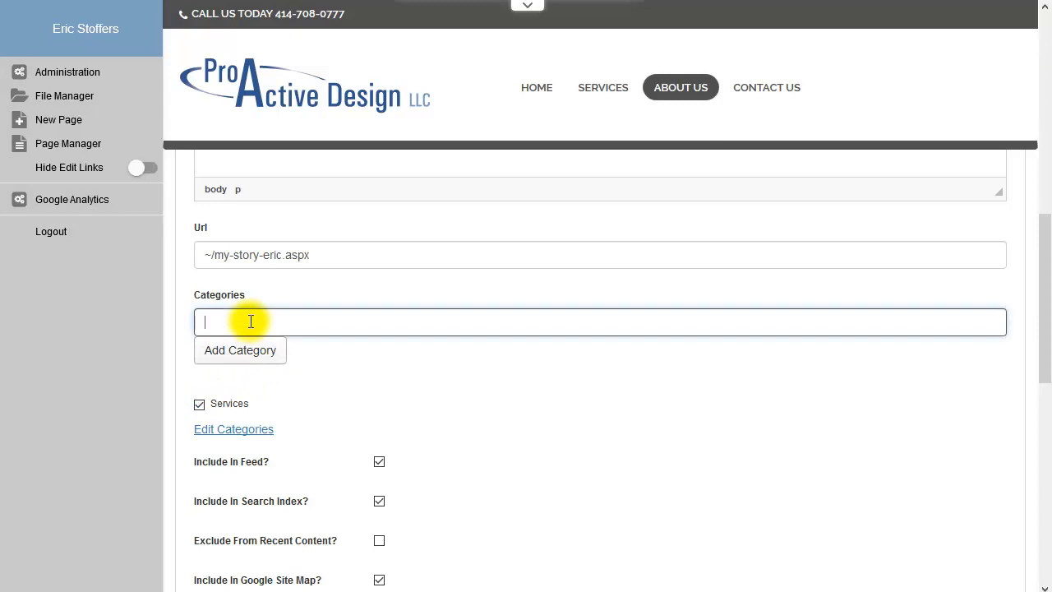
pyautogui.write('Support')
pyautogui.click(263, 351)
pyautogui.click(272, 323)
pyautogui.write('Specials')
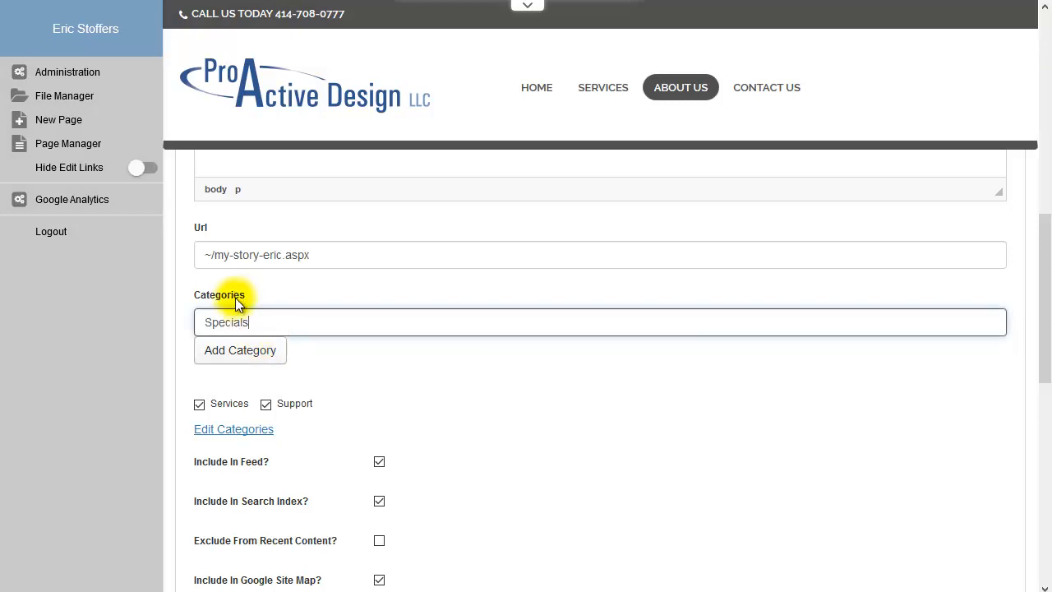
pyautogui.click(236, 353)
pyautogui.click(334, 405)
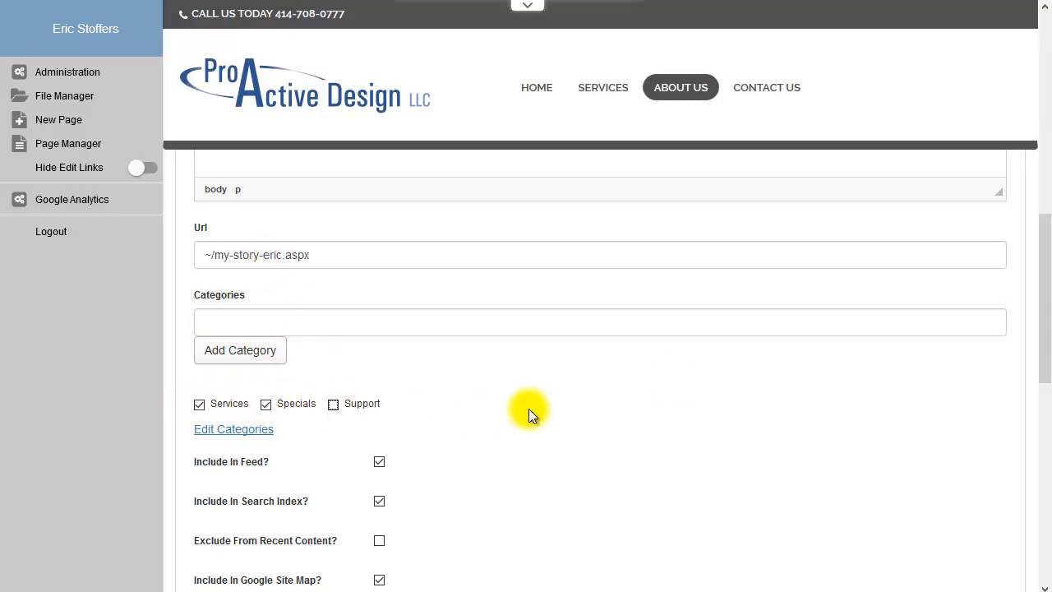
pyautogui.moveTo(1033, 298); pyautogui.dragTo(1034, 366)
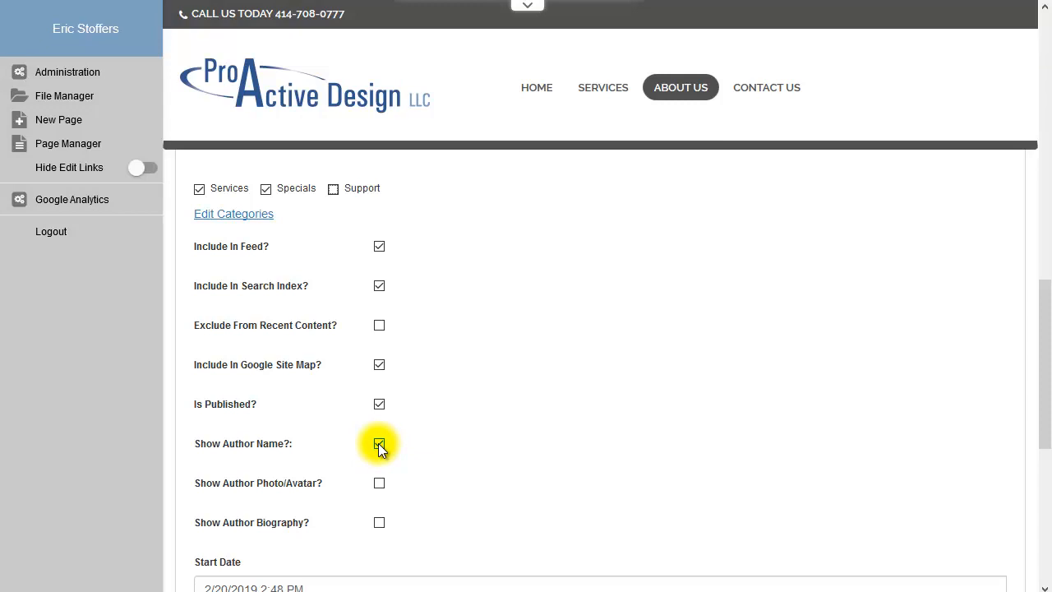
# Review the post's start and end dates and set comments to Not Allowed.
pyautogui.scroll(-3, 584, 398)
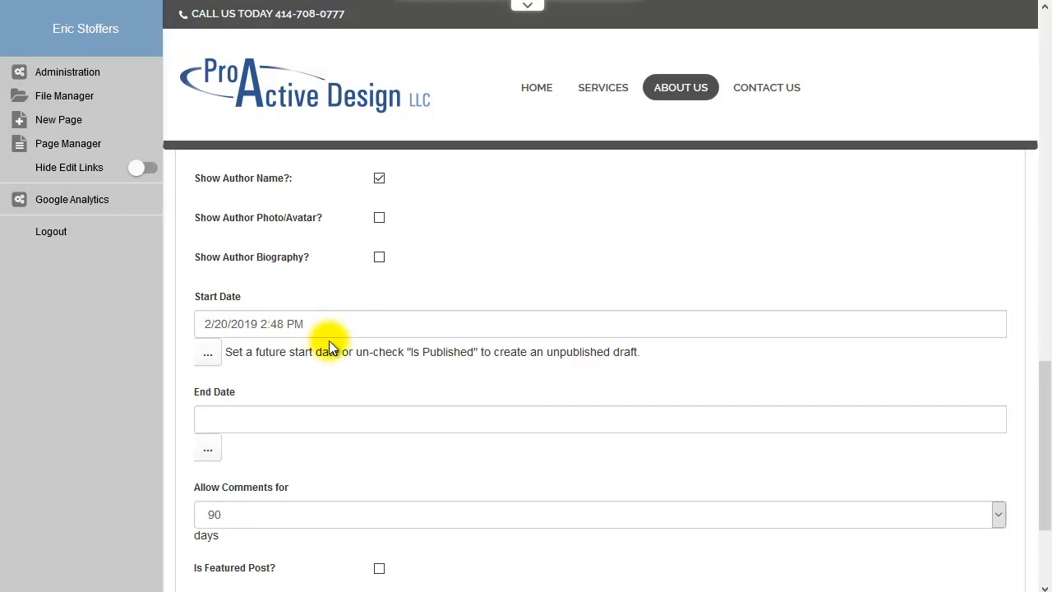
pyautogui.click(222, 324)
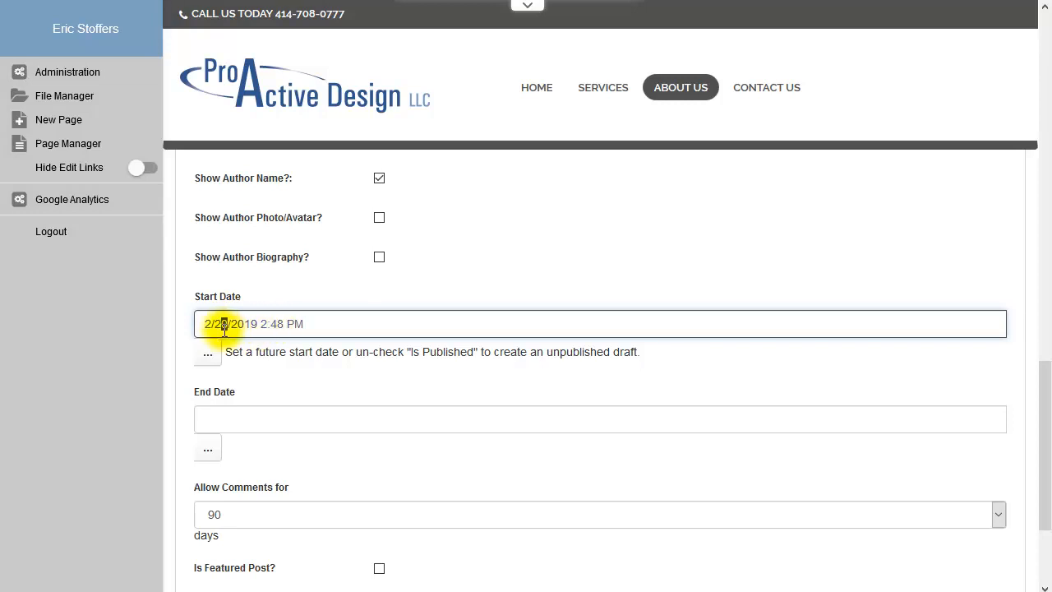
pyautogui.click(222, 416)
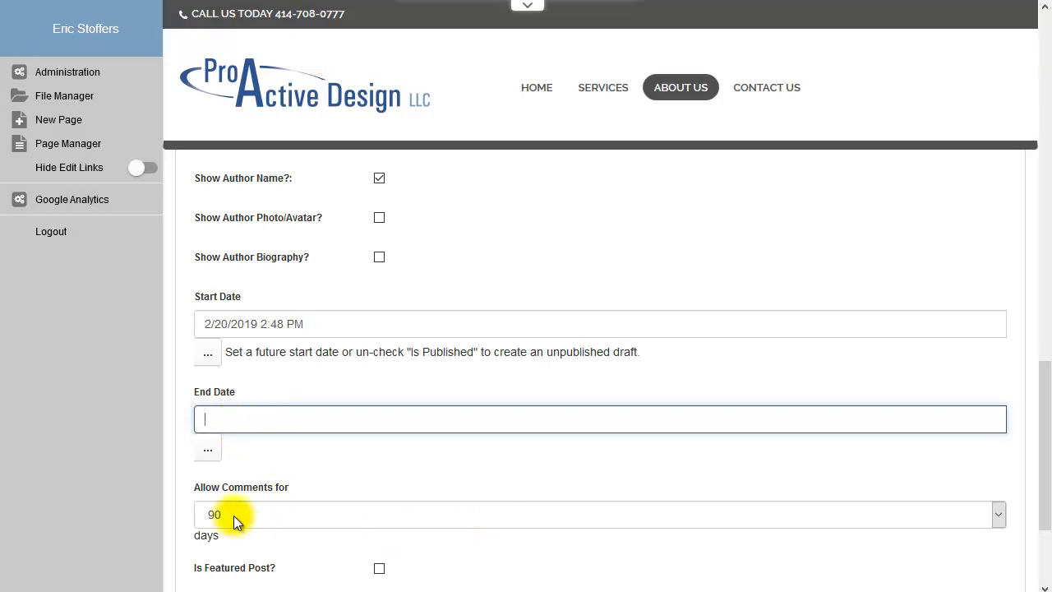
pyautogui.click(320, 518)
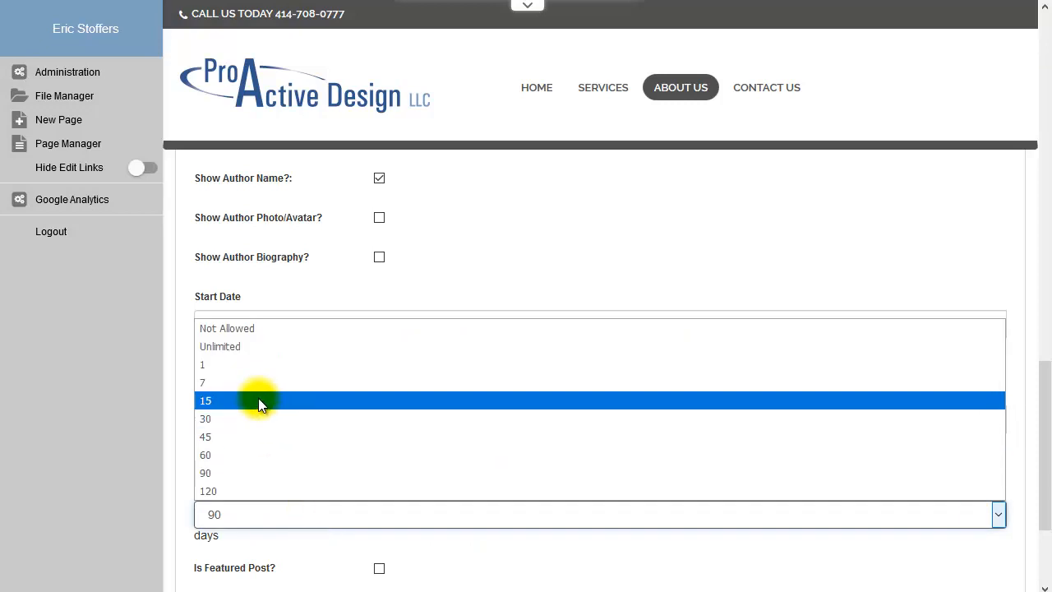
pyautogui.click(241, 327)
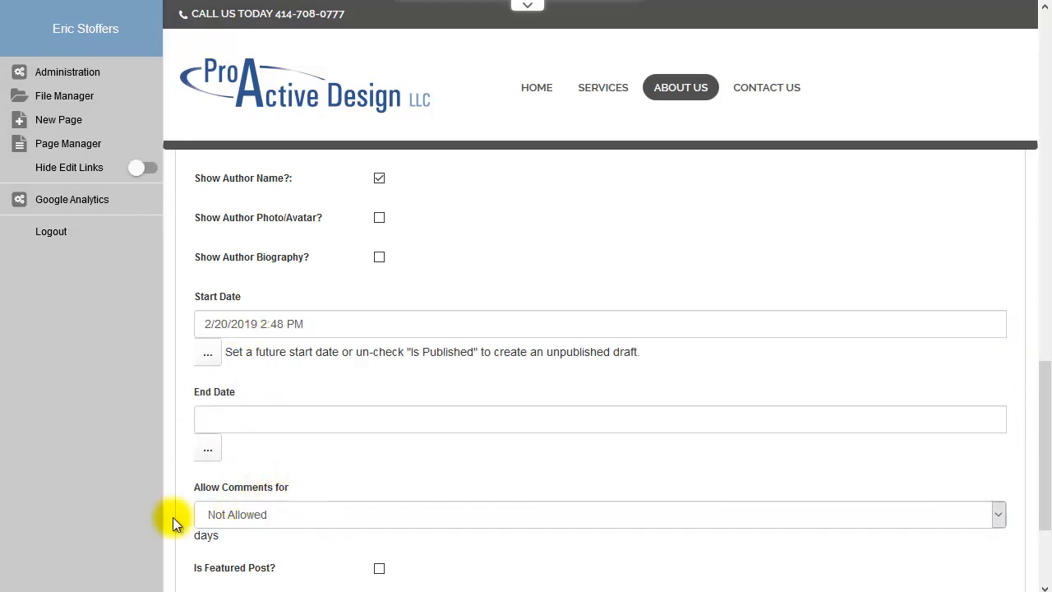
pyautogui.moveTo(1040, 368); pyautogui.dragTo(1041, 447)
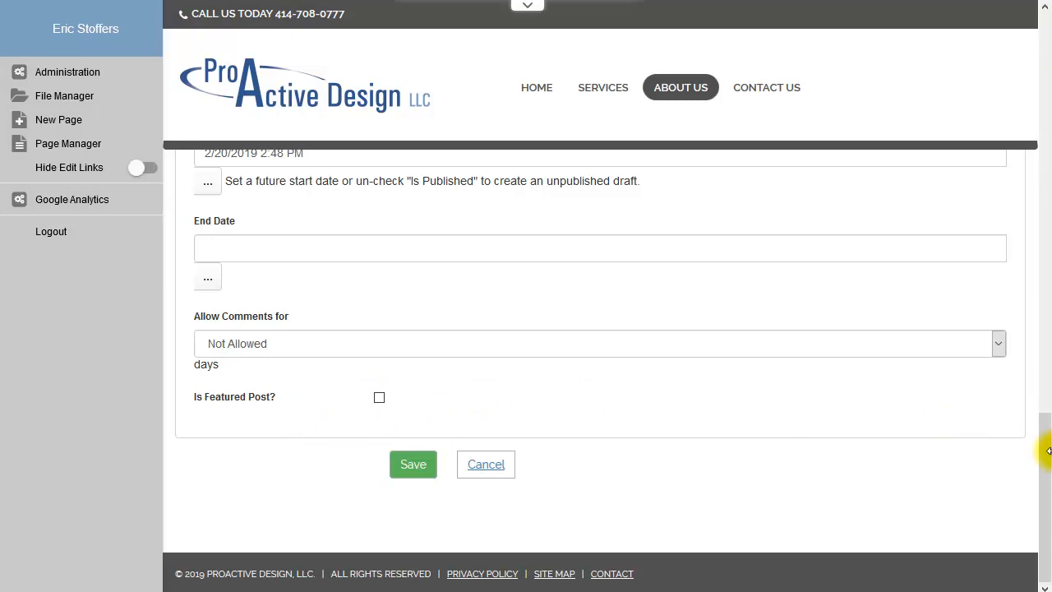
pyautogui.moveTo(1043, 442); pyautogui.dragTo(1037, 115)
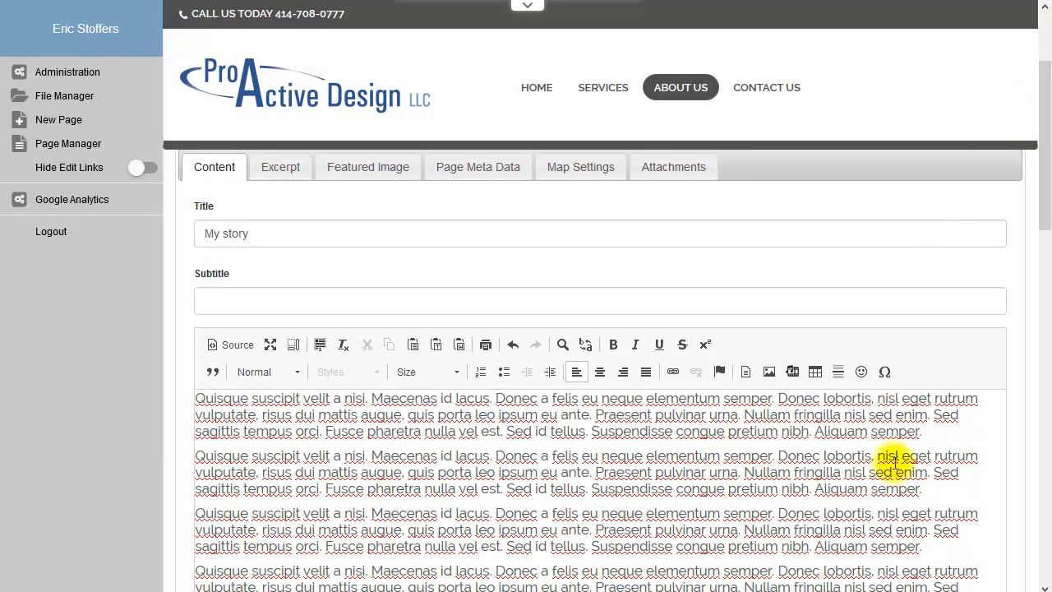
# Copy the first body paragraph and paste it into the post's Excerpt.
pyautogui.moveTo(666, 457); pyautogui.dragTo(153, 401)
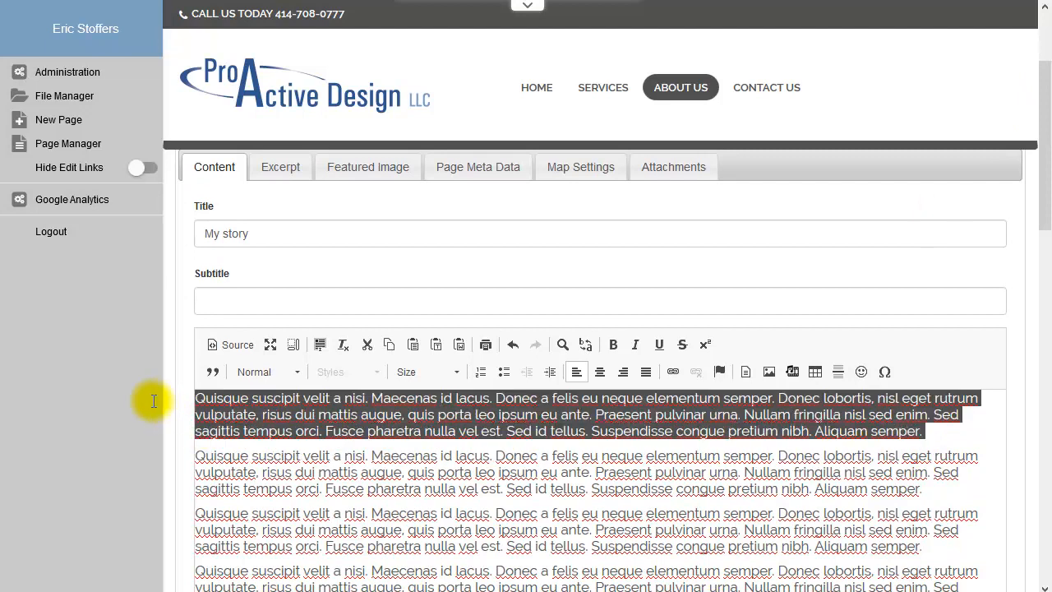
pyautogui.click(290, 167)
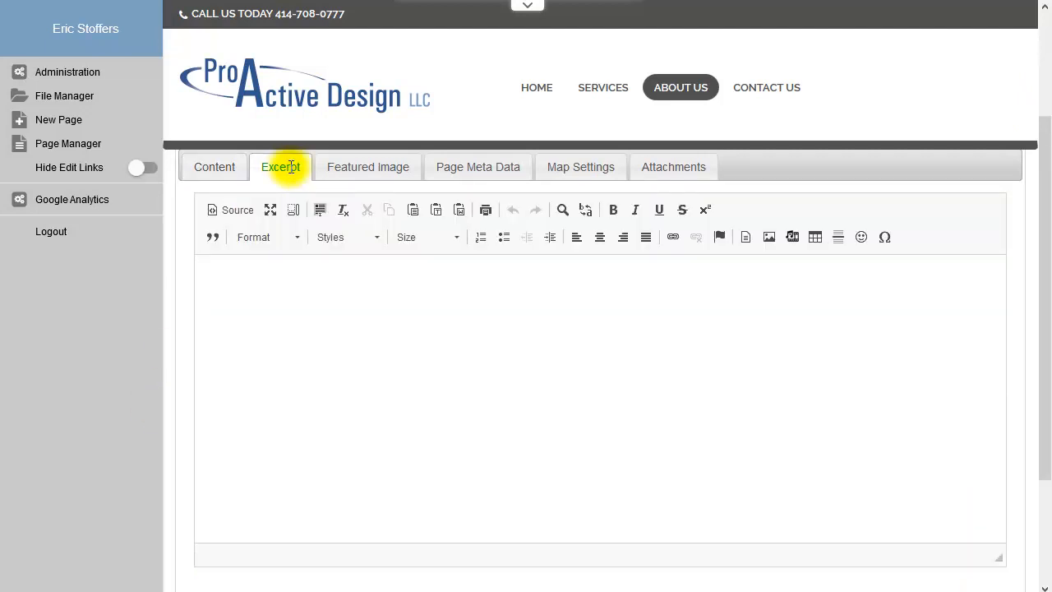
pyautogui.click(329, 319)
pyautogui.write('Quisque suscipit velit a nisi. Maecenas id lacus. Donec a felis eu neque elementum semper. Donec lobortis, nisl eget rutrum vulputate, risus dui mattis augue, quis porta leo ipsum eu ante. Praesent pulvinar urna. Nullam fringilla nisl sed enim. Sed sagittis tempus orci. Fusce pharetra nulla vel est. Sed id tellus. Suspendisse congue pretium nibh. Aliquam semper.')
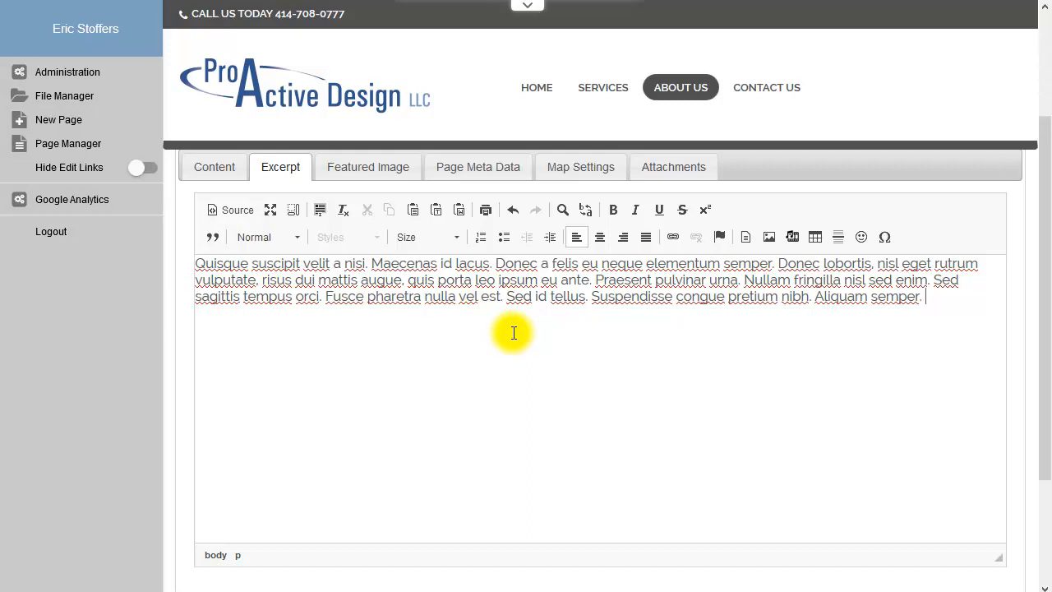
pyautogui.scroll(-2, 514, 333)
pyautogui.scroll(3, 527, 327)
pyautogui.scroll(1, 527, 327)
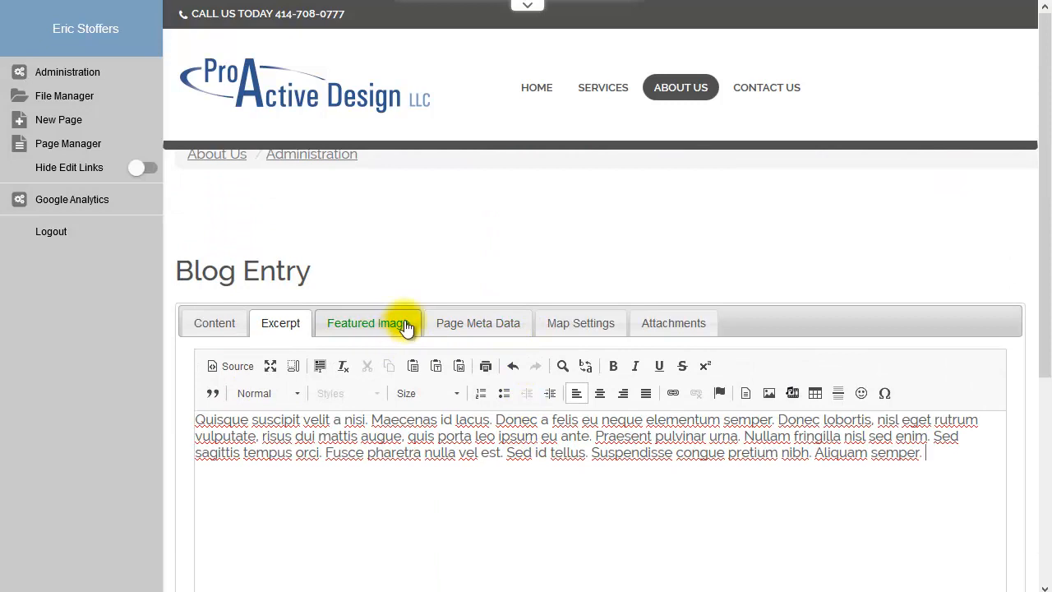
pyautogui.scroll(-3, 405, 327)
pyautogui.scroll(3, 403, 317)
# Choose photos/dog.png as the featured image and uncheck Include Featured Image In Excerpt.
pyautogui.click(368, 318)
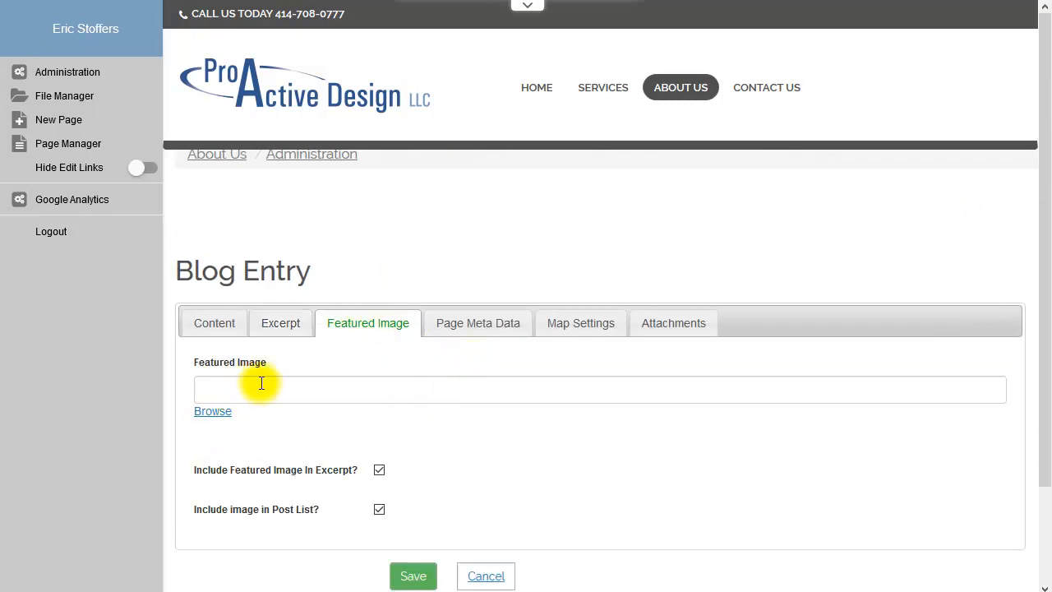
pyautogui.click(213, 411)
pyautogui.doubleClick(523, 193)
pyautogui.click(436, 202)
pyautogui.doubleClick(437, 202)
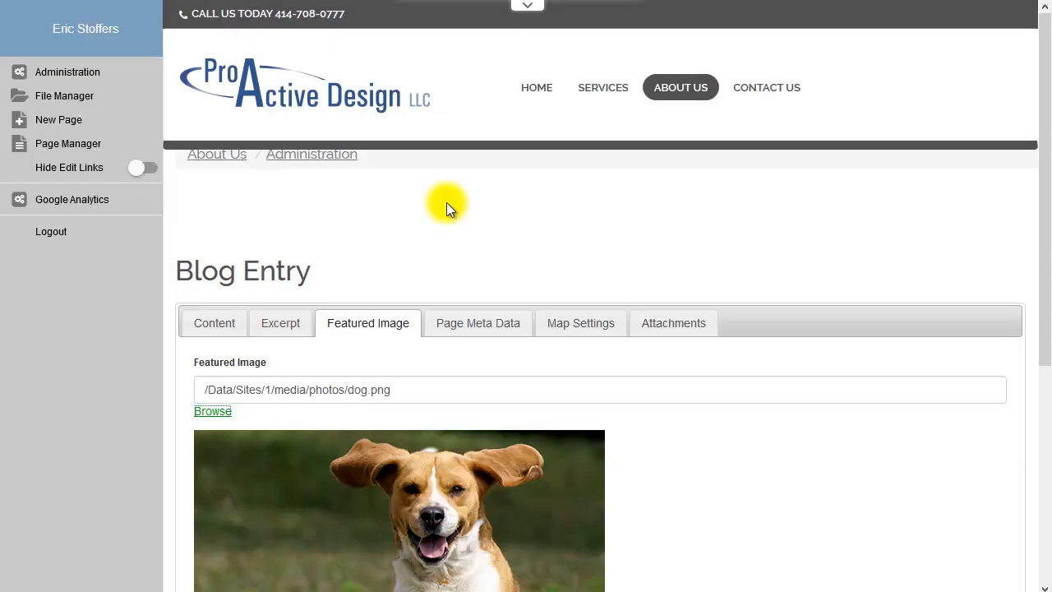
pyautogui.scroll(-3, 760, 423)
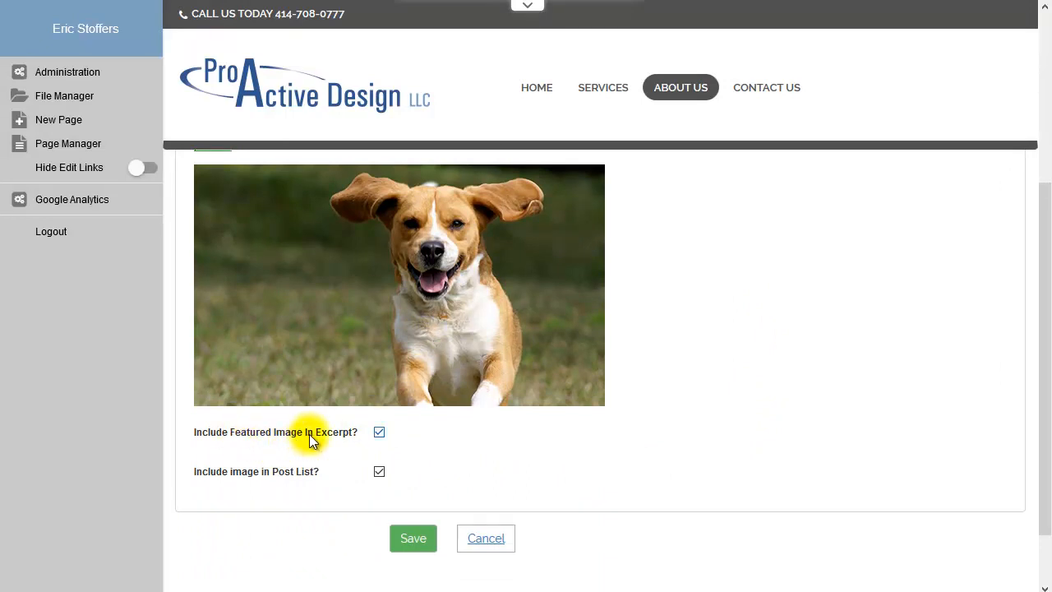
pyautogui.click(380, 432)
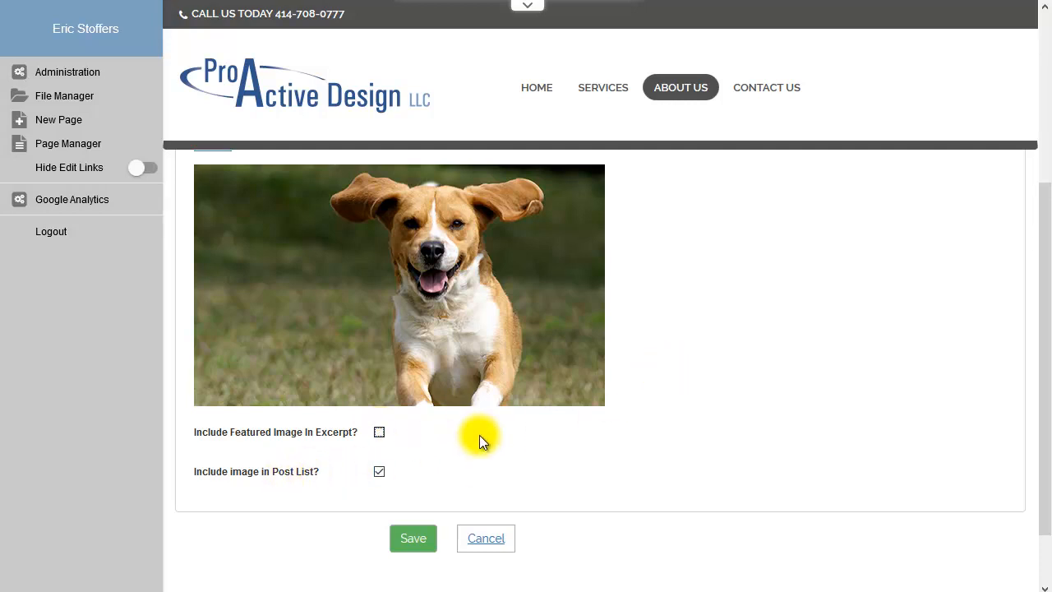
pyautogui.scroll(3, 668, 384)
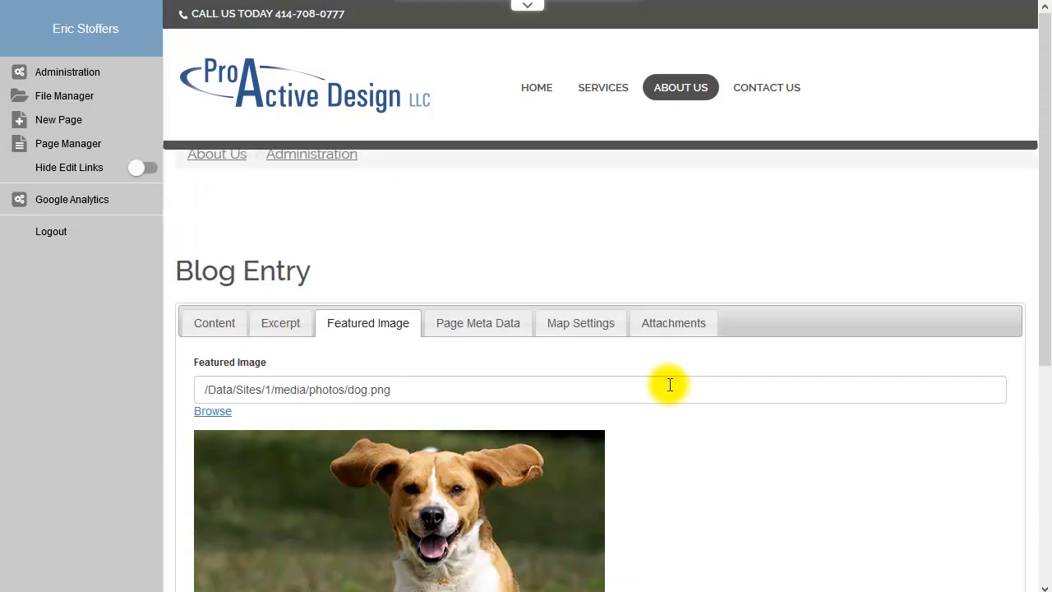
# Paste the business street address as the Map Settings location, keeping default map options.
pyautogui.click(495, 333)
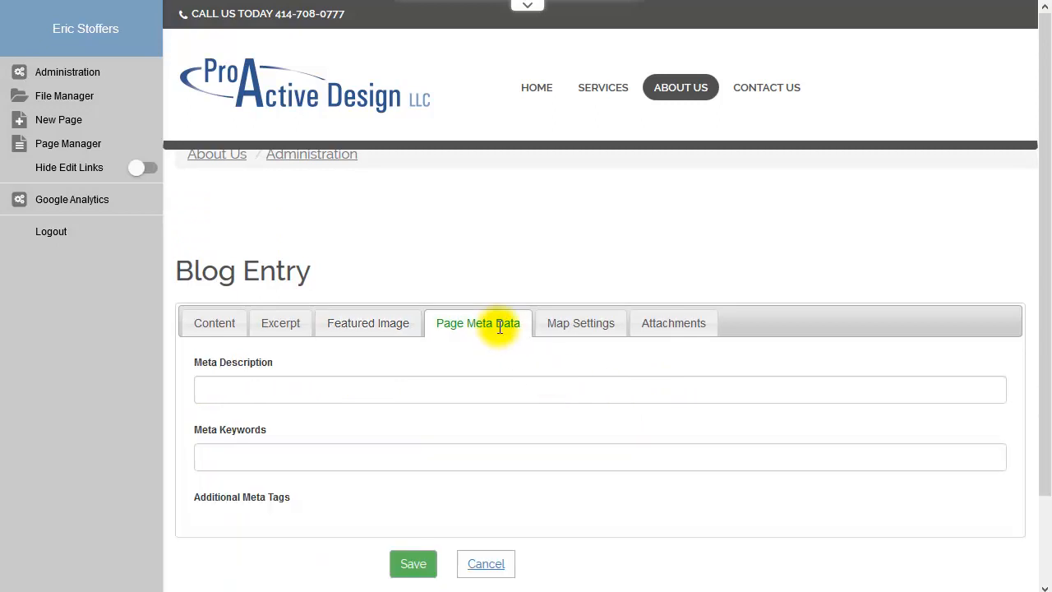
pyautogui.click(561, 329)
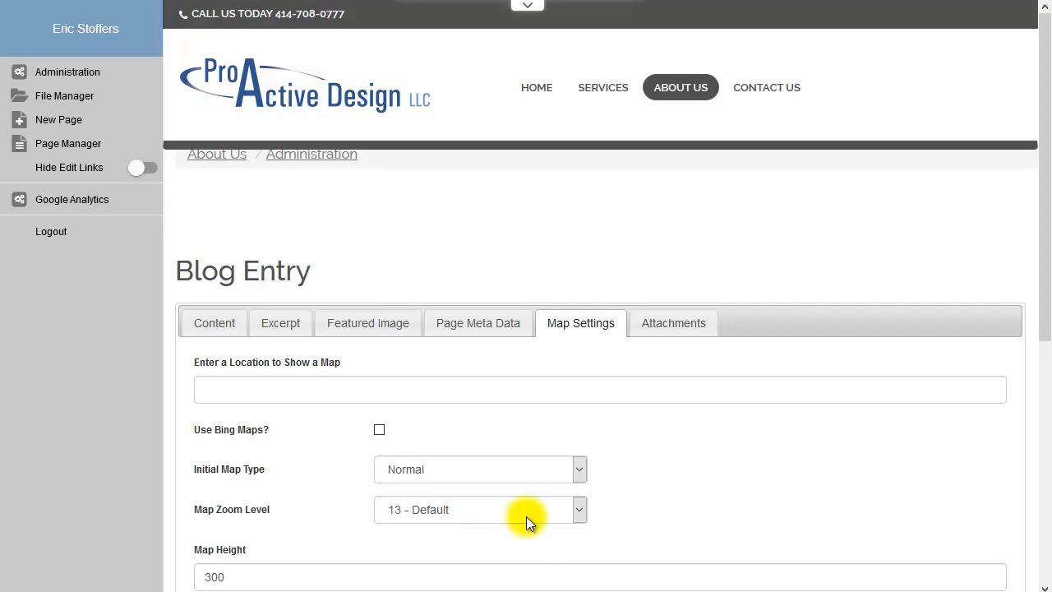
pyautogui.click(432, 383)
pyautogui.write('16540 W. Beloit Road, New Berlin, WI 53151')
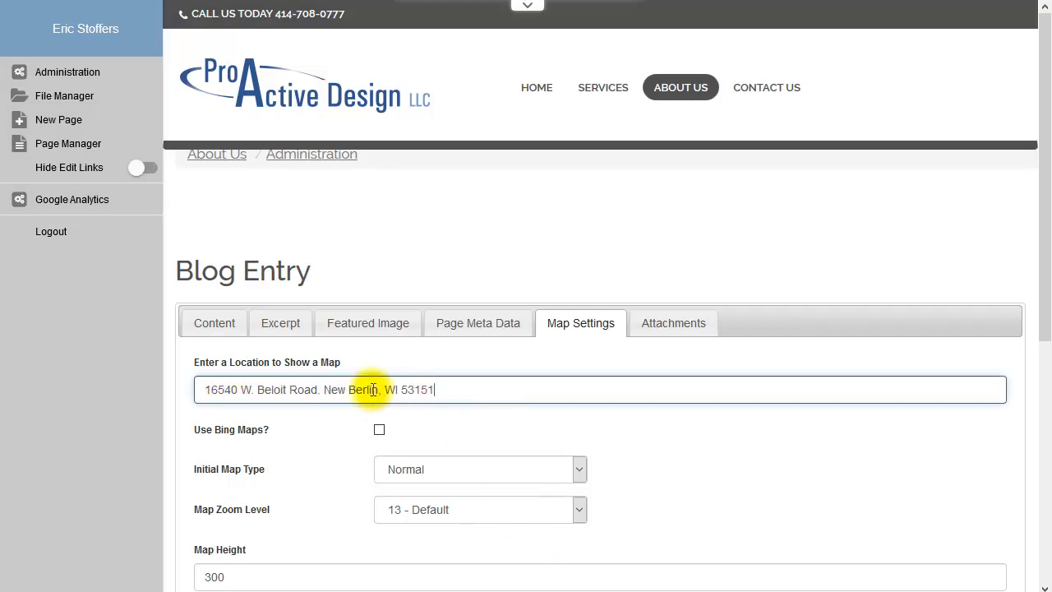
pyautogui.scroll(-3, 428, 494)
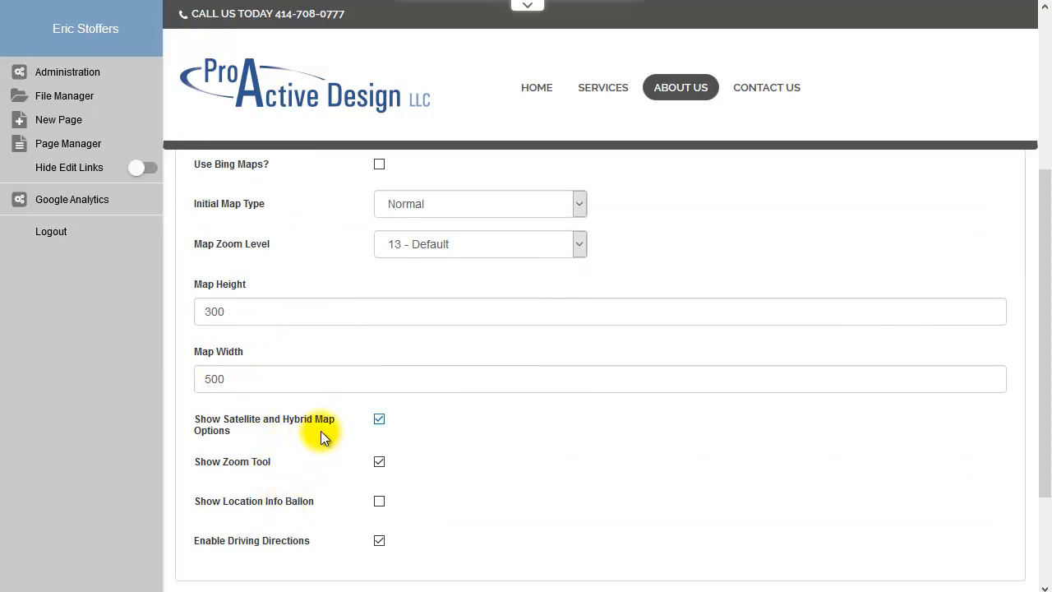
pyautogui.scroll(-2, 419, 518)
pyautogui.scroll(5, 496, 390)
pyautogui.click(664, 329)
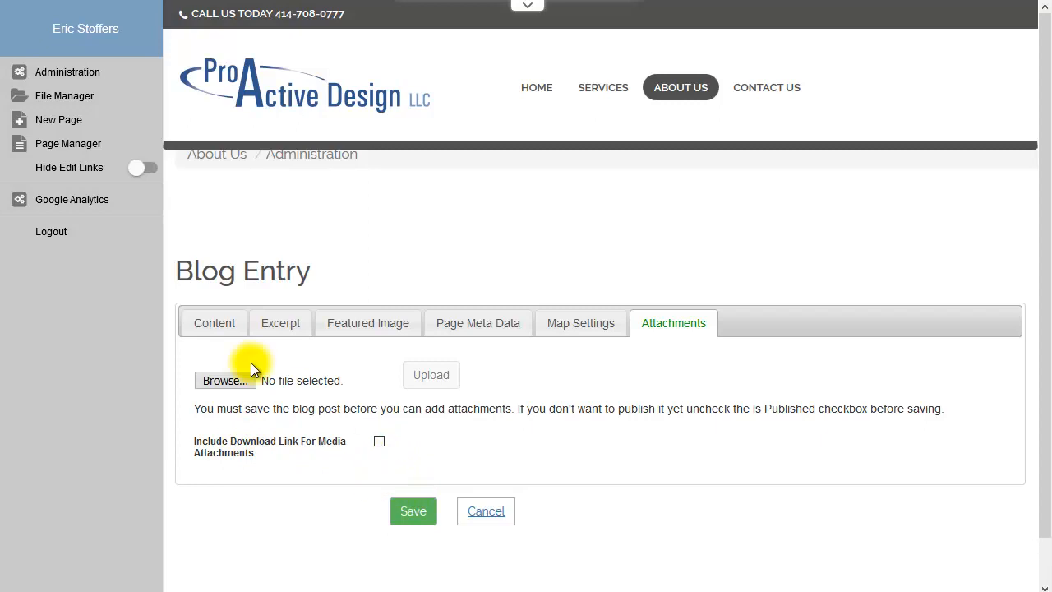
# Return to the Content tab and save the My story entry, publishing it.
pyautogui.click(197, 323)
pyautogui.scroll(-6, 547, 350)
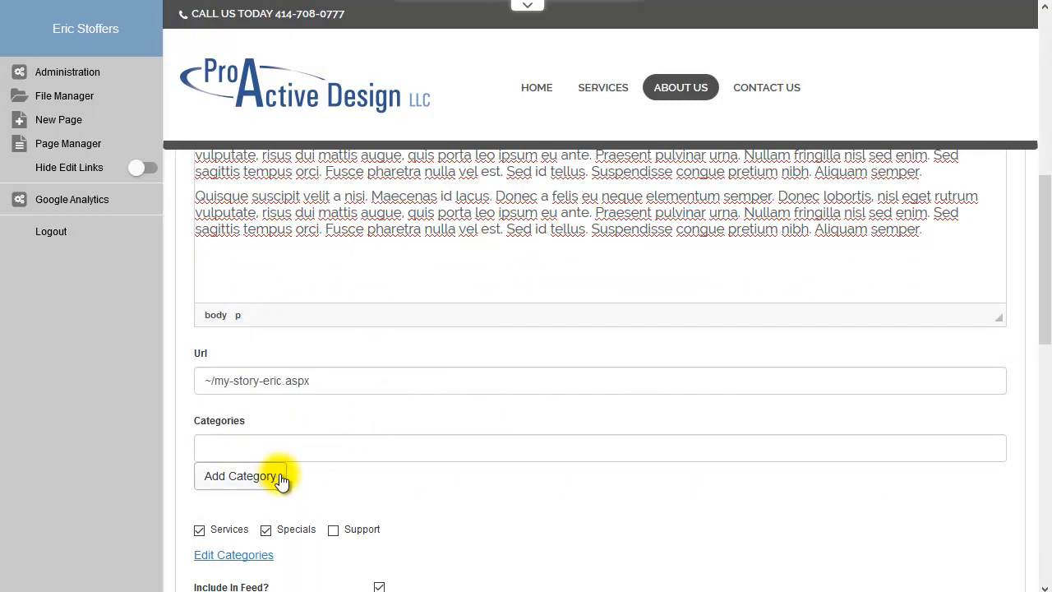
pyautogui.scroll(-6, 332, 458)
pyautogui.scroll(-3, 324, 493)
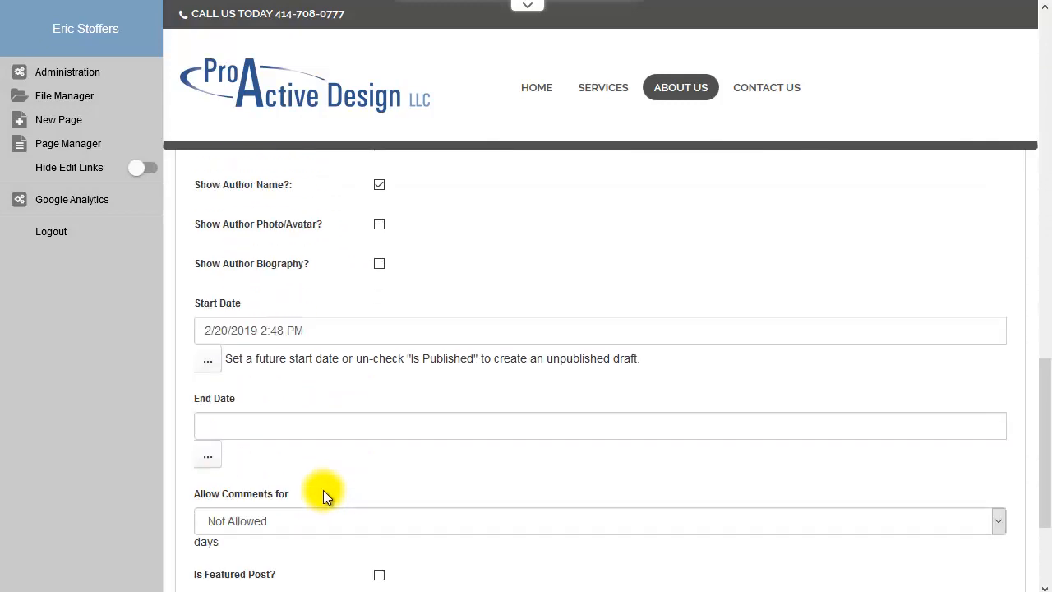
pyautogui.click(413, 462)
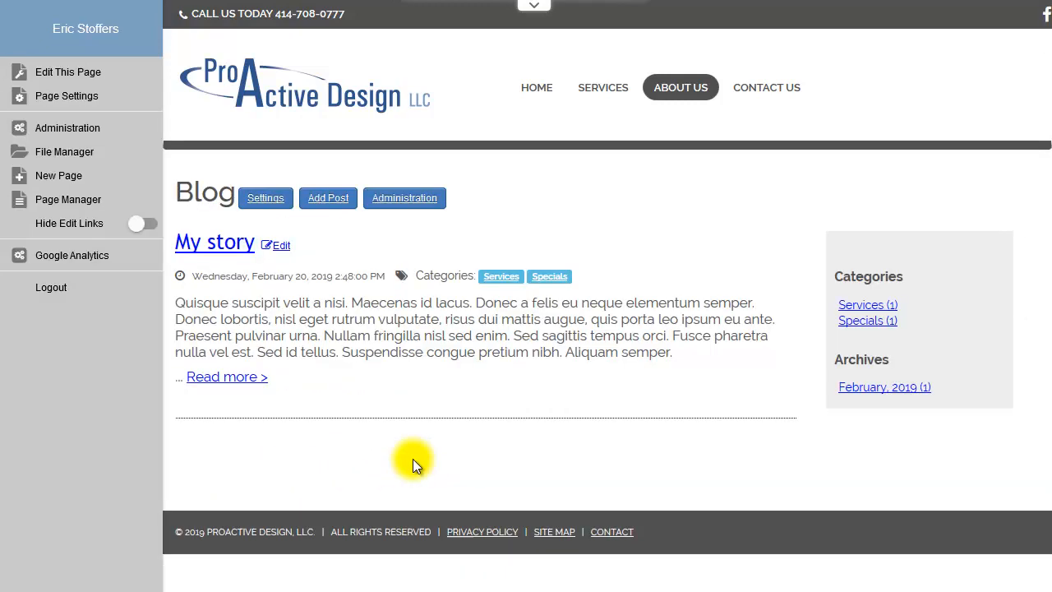
# Hide the edit links and open the full My story post to review it.
pyautogui.click(136, 224)
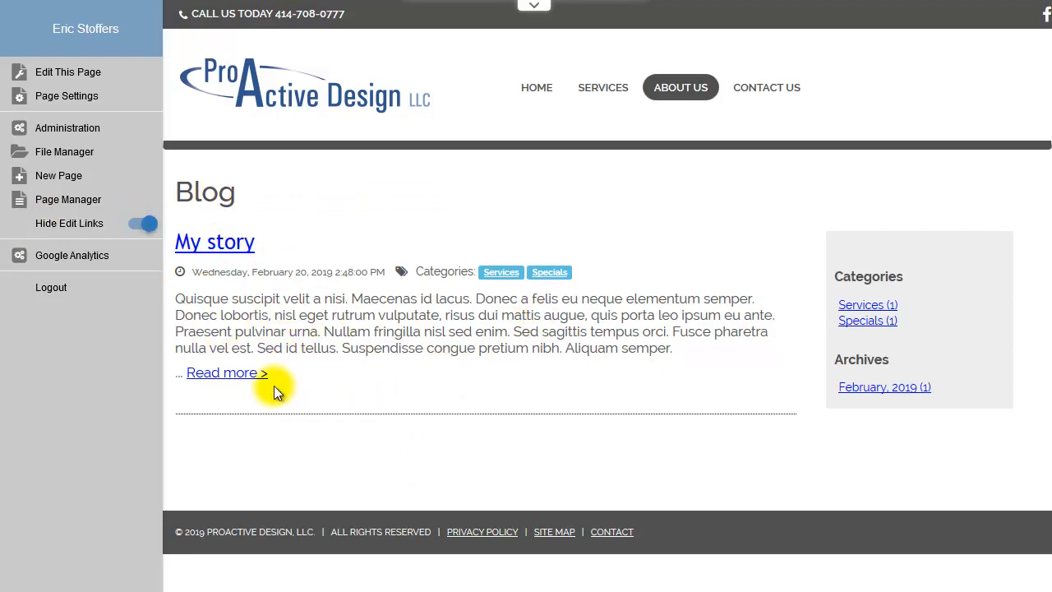
pyautogui.click(228, 247)
pyautogui.scroll(-3, 658, 361)
pyautogui.scroll(3, 747, 318)
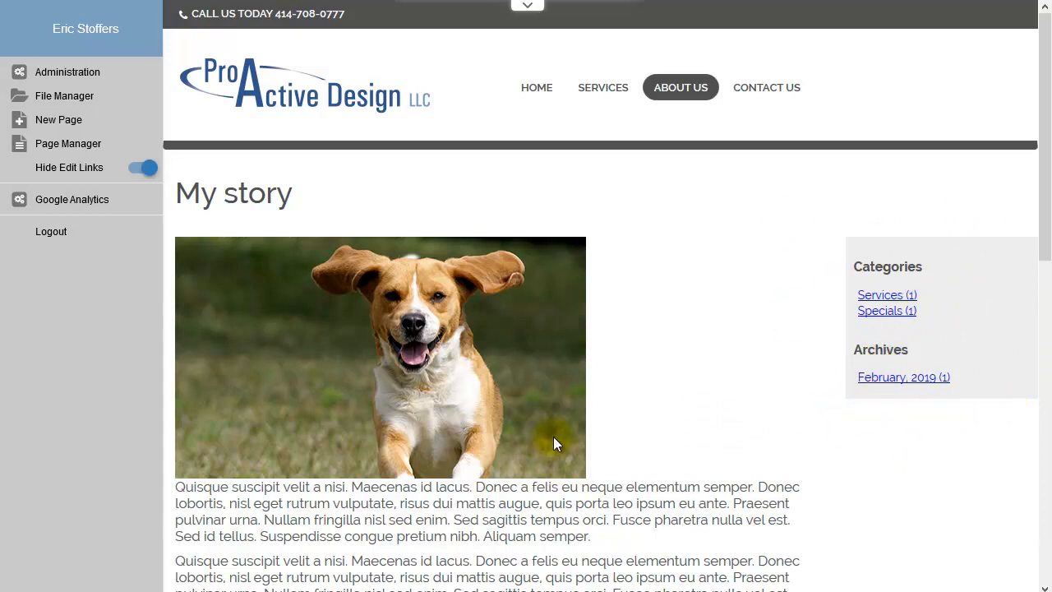
pyautogui.scroll(-6, 547, 443)
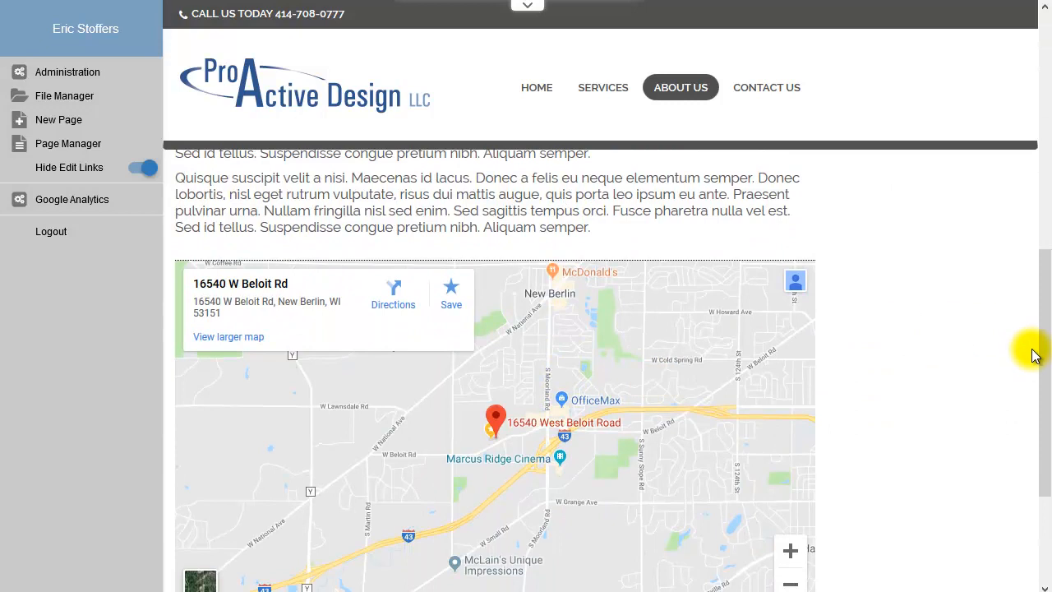
pyautogui.moveTo(1041, 348); pyautogui.dragTo(1044, 424)
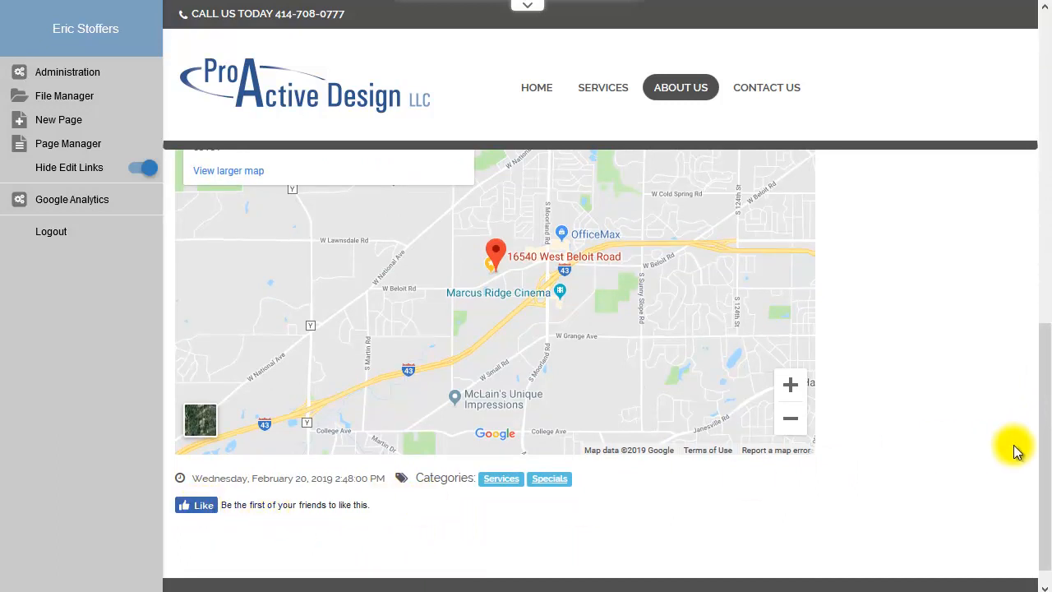
pyautogui.moveTo(1043, 435); pyautogui.dragTo(1028, 137)
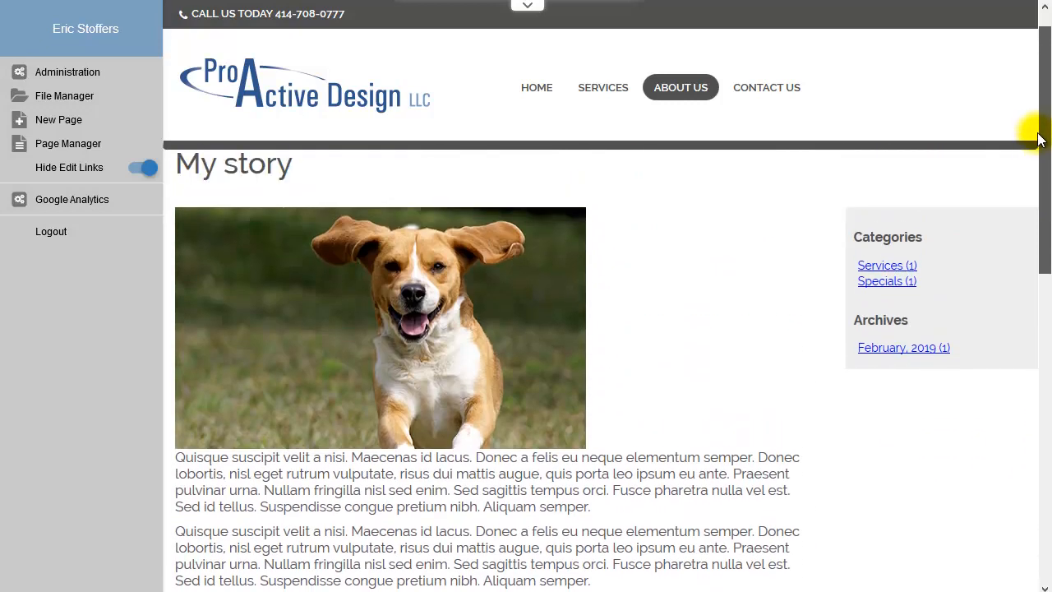
# Show the February 2019 archive, restore edit links on the Blog page and start a new post.
pyautogui.click(904, 350)
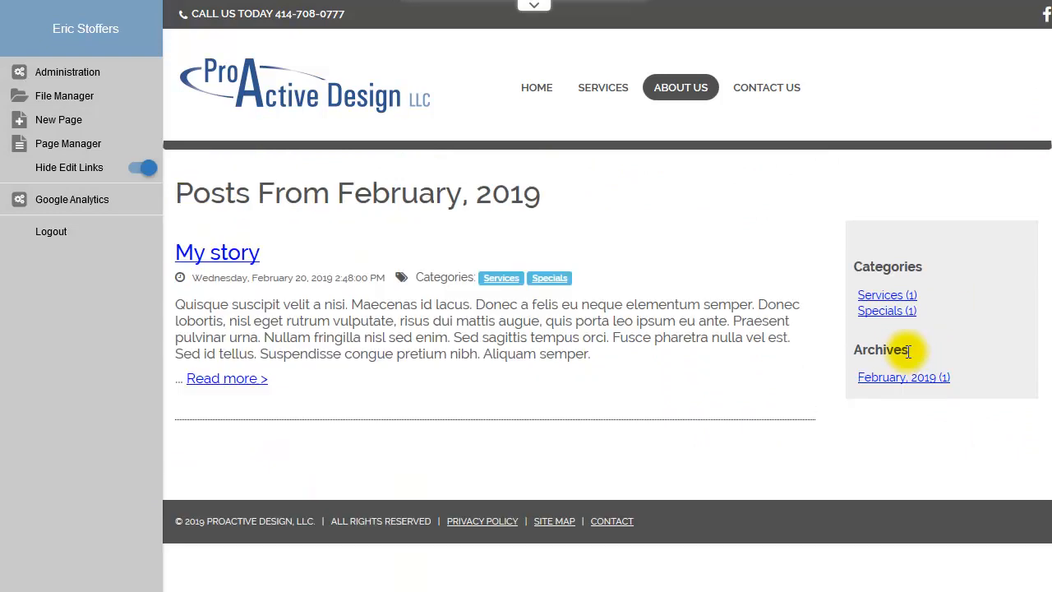
pyautogui.click(145, 167)
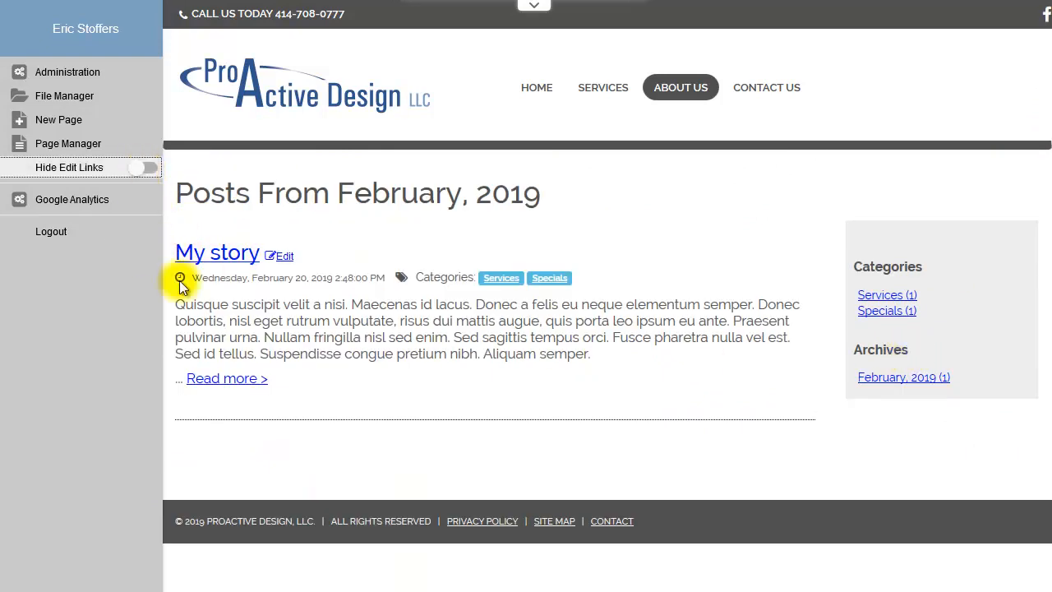
pyautogui.click(686, 88)
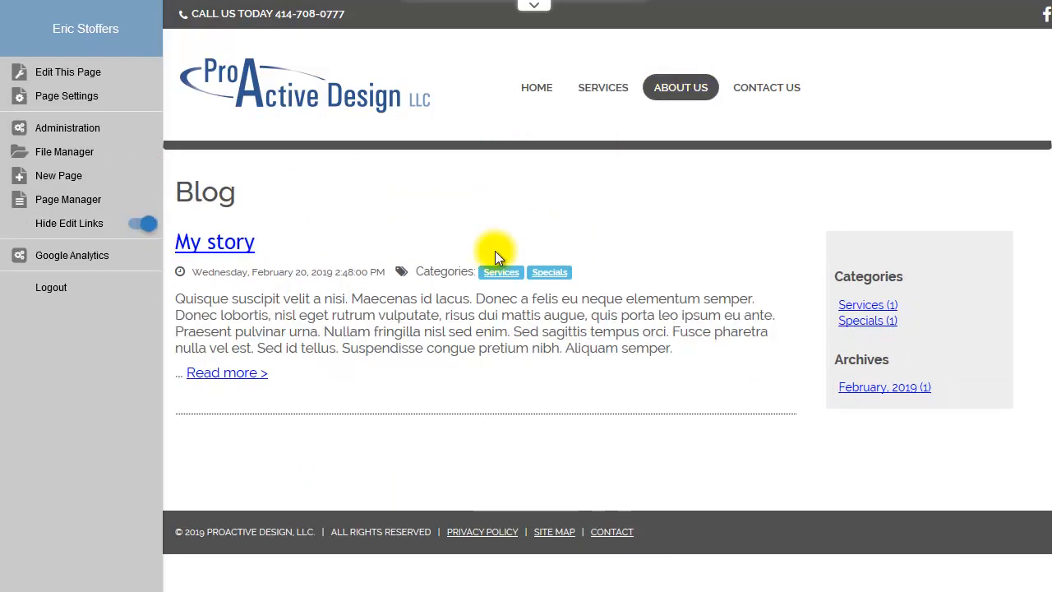
pyautogui.click(145, 224)
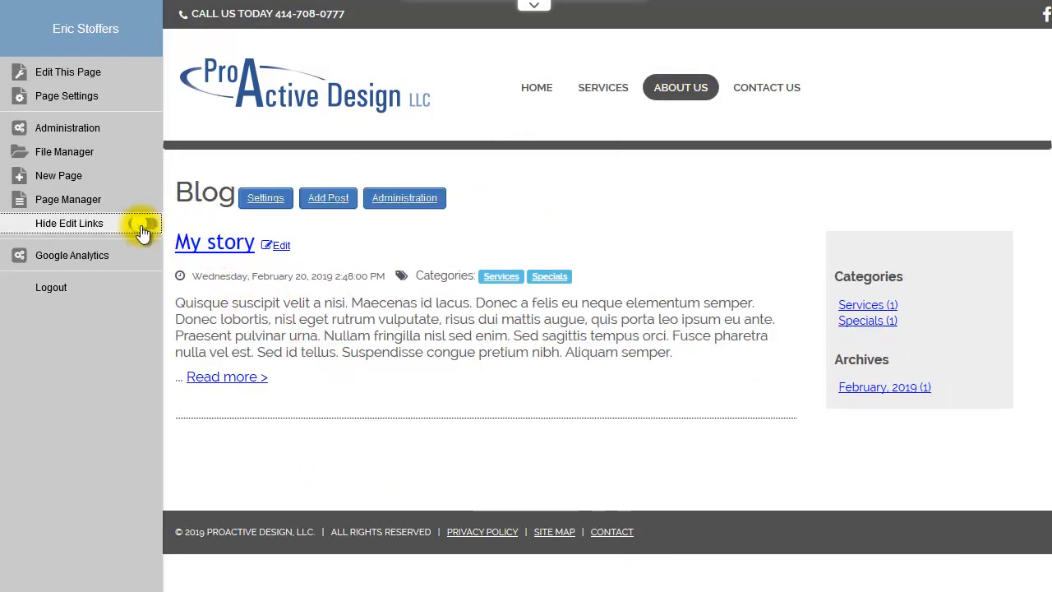
pyautogui.click(326, 200)
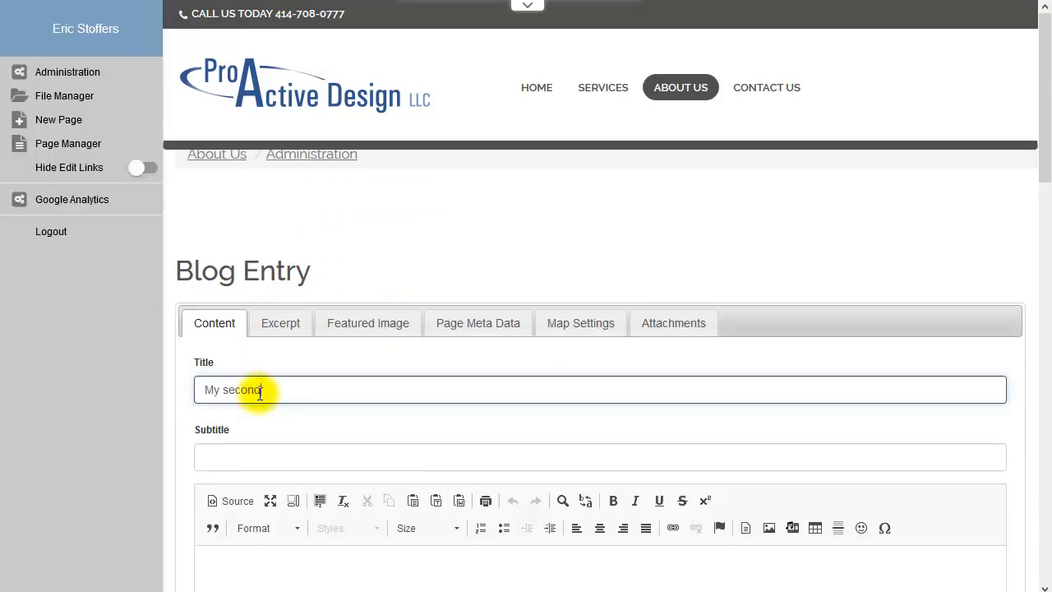
# Enter the subtitle and paste placeholder paragraphs into the post body.
pyautogui.click(289, 462)
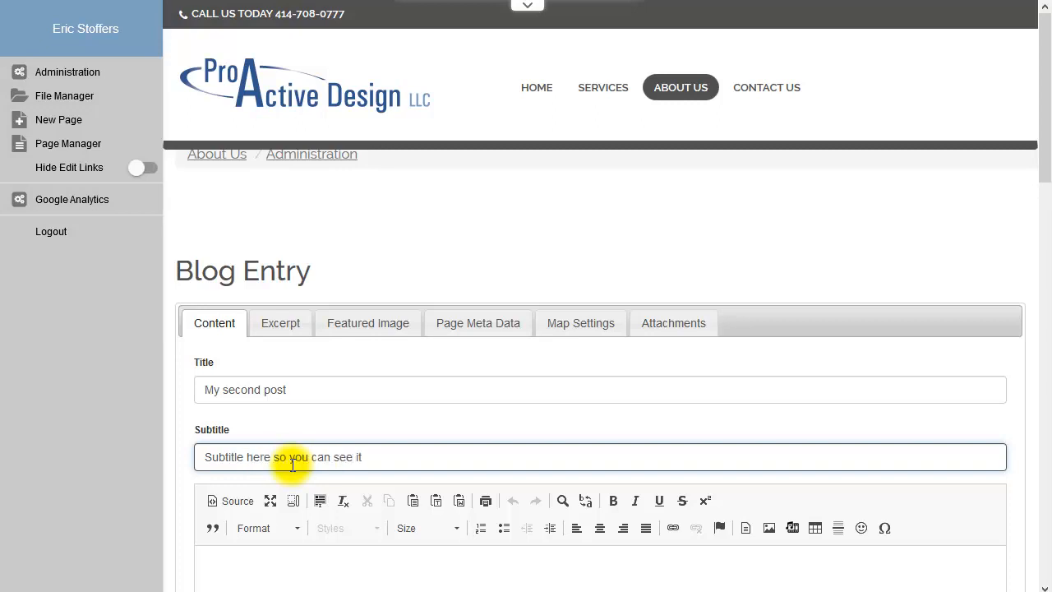
pyautogui.scroll(-3, 326, 453)
pyautogui.click(326, 394)
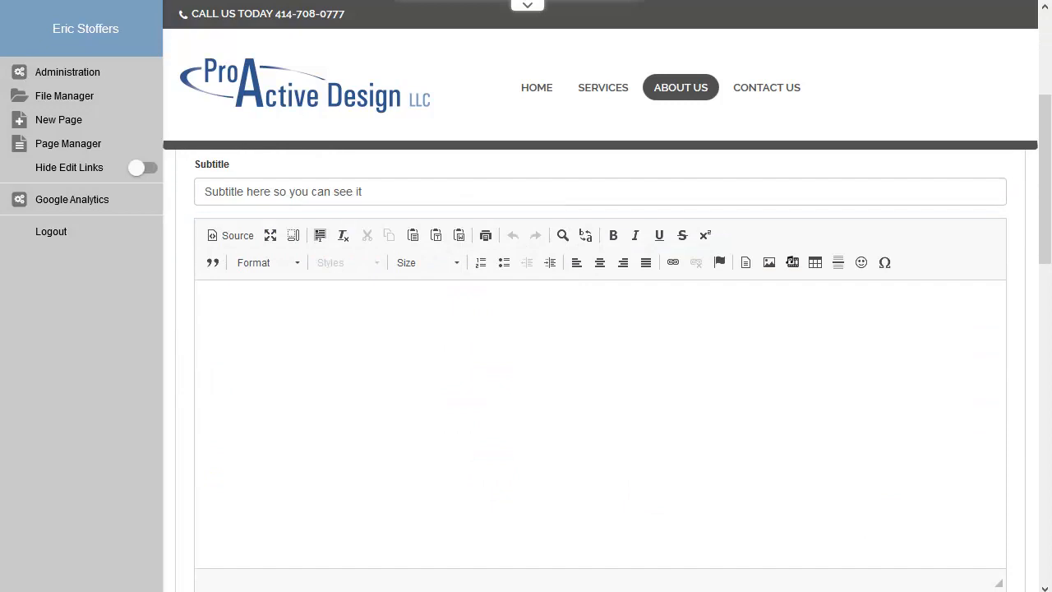
pyautogui.write('Quisque suscipit velit a nisi. Maecenas id lacus. Donec a felis eu neque elementum semper. Donec lobortis, nisl eget rutrum vulputate, risus dui mattis augue, quis porta leo ipsum eu ante. Praesent pulvinar urna. Nullam fringilla nisl sed enim. Sed sagittis tempus orci. Fusce pharetra nulla vel est. Sed id tellus. Suspendisse congue pretium nibh. Aliquam semper.')
pyautogui.write('Quisque suscipit velit a nisi. Maecenas id lacus. Donec a felis eu neque elementum semper. Donec lobortis, nisl eget rutrum vulputate, risus dui mattis augue, quis porta leo ipsum eu ante. Praesent pulvinar urna. Nullam fringilla nisl sed enim. Sed sagittis tempus orci. Fusce pharetra nulla vel est. Sed id tellus. Suspendisse congue pretium nibh. Aliquam semper.')
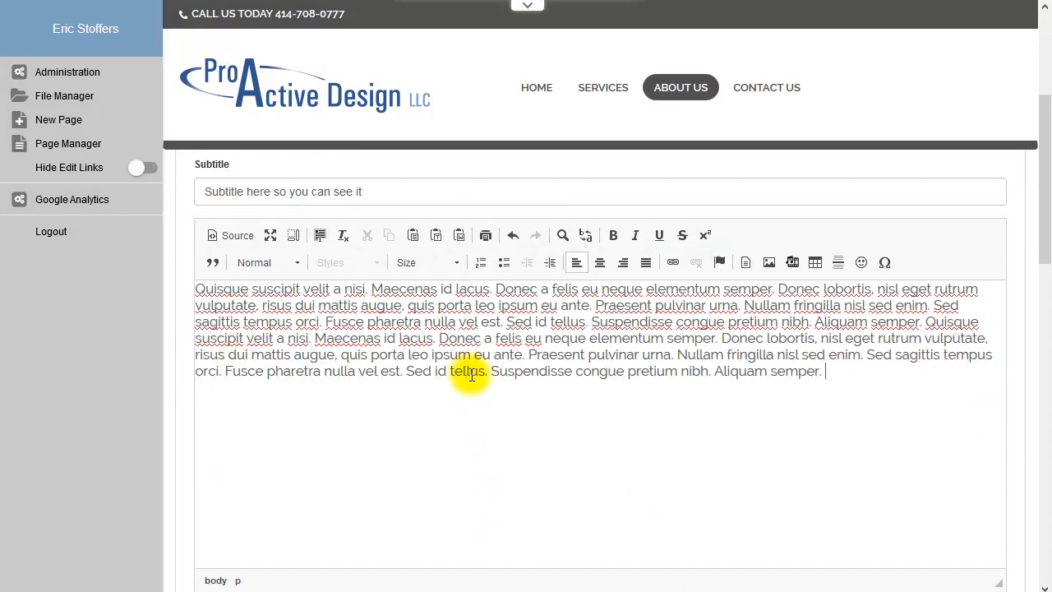
# Check the Specials category for the post.
pyautogui.scroll(-3, 514, 413)
pyautogui.click(298, 444)
pyautogui.click(267, 530)
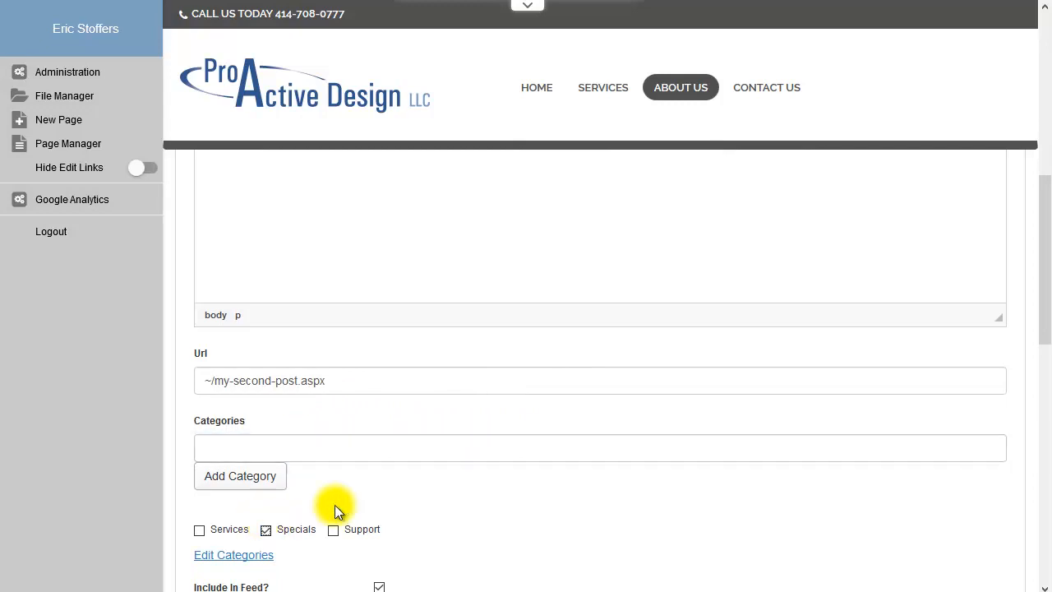
pyautogui.scroll(-3, 432, 470)
pyautogui.scroll(-6, 329, 419)
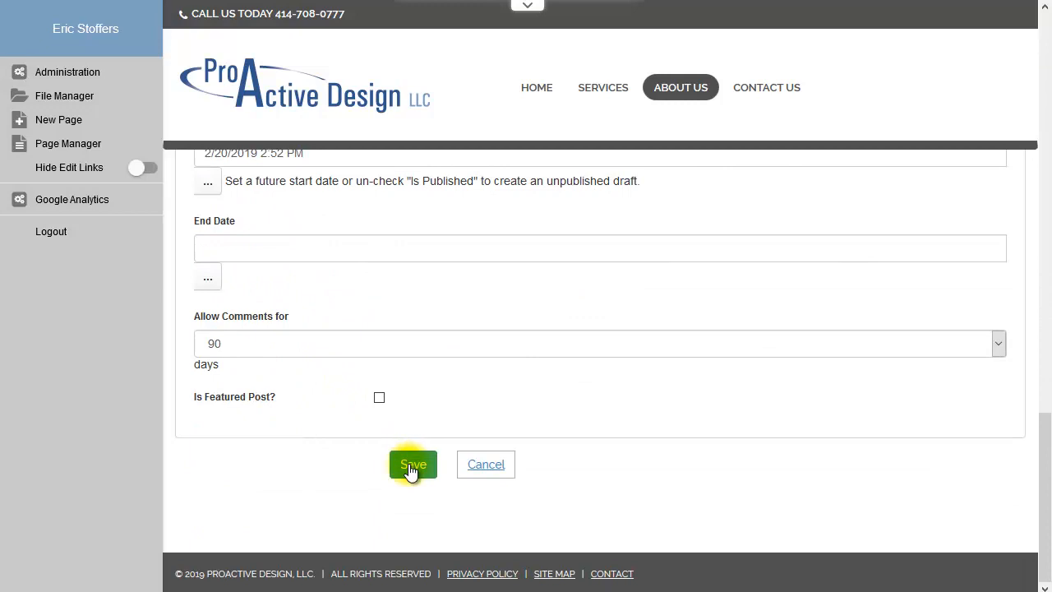
pyautogui.scroll(5, 421, 376)
pyautogui.scroll(5, 366, 351)
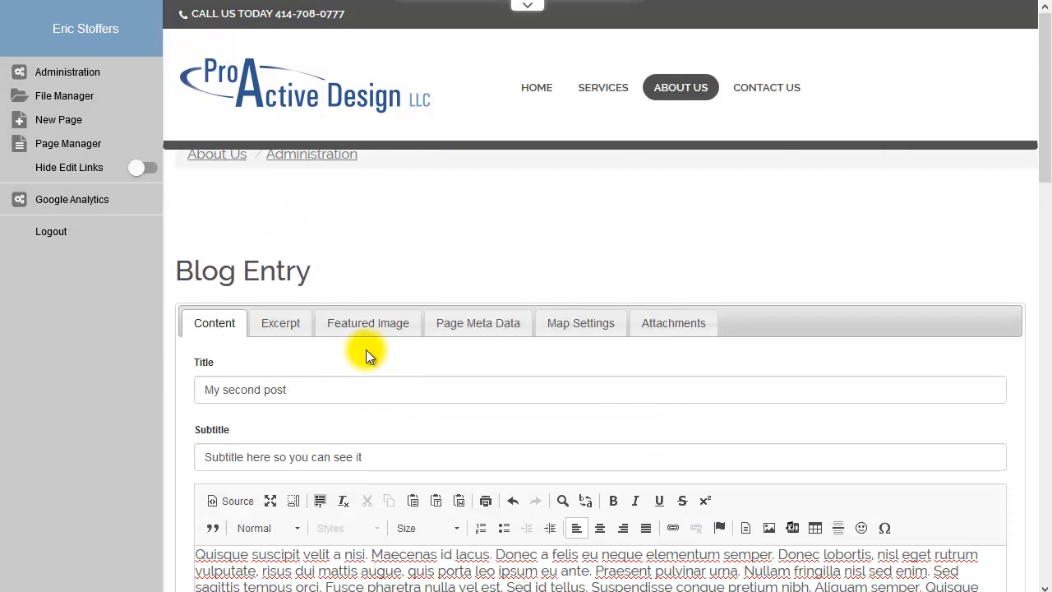
# Paste placeholder text as the excerpt, trim out its middle, and save the post to publish it.
pyautogui.click(285, 327)
pyautogui.write('Quisque suscipit velit a nisi. Maecenas id lacus. Donec a felis eu neque elementum semper. Donec lobortis, nisl eget rutrum vulputate, risus dui mattis augue, quis porta leo ipsum eu ante. Praesent pulvinar urna. Nullam fringilla nisl sed enim. Sed sagittis tempus orci. Fusce pharetra nulla vel est. Sed id tellus. Suspendisse congue pretium nibh. Aliquam semper.')
pyautogui.scroll(-1, 351, 457)
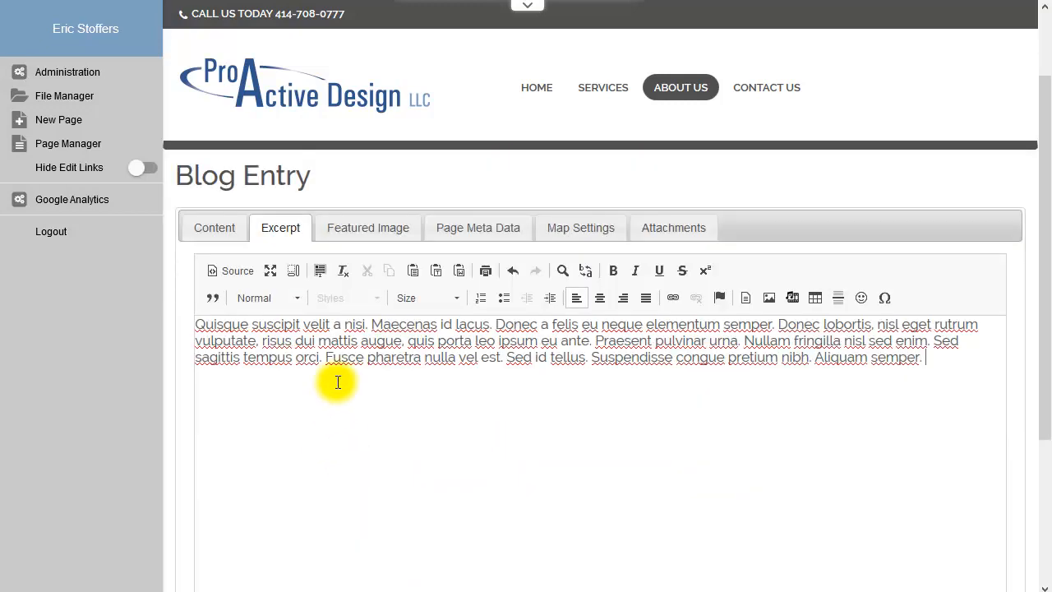
pyautogui.moveTo(626, 324); pyautogui.dragTo(828, 438)
pyautogui.press('Delete')
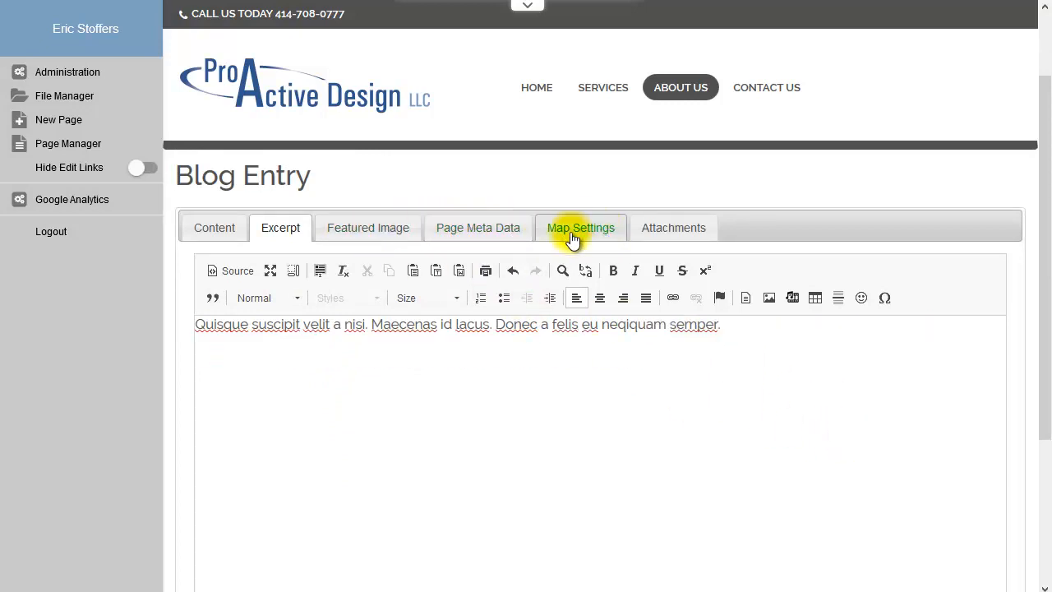
pyautogui.scroll(-5, 498, 347)
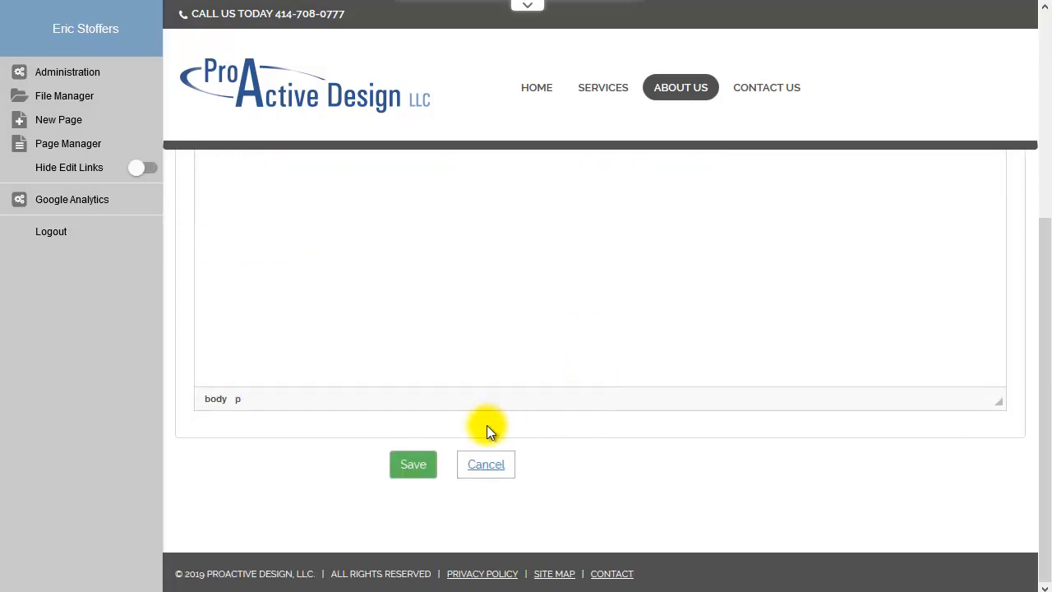
pyautogui.click(428, 463)
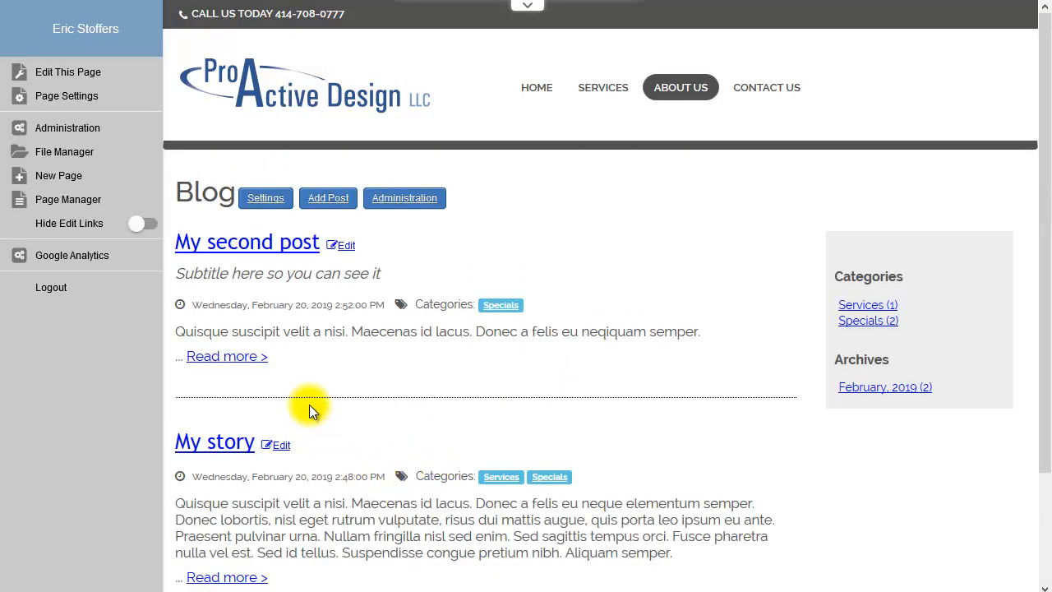
pyautogui.click(142, 224)
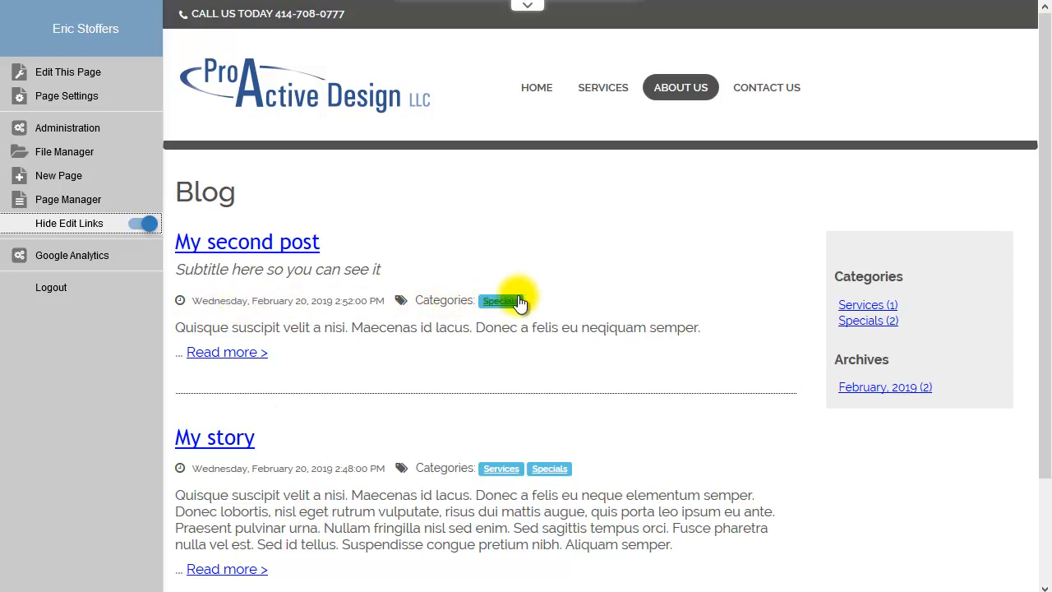
pyautogui.click(281, 241)
pyautogui.scroll(-3, 370, 341)
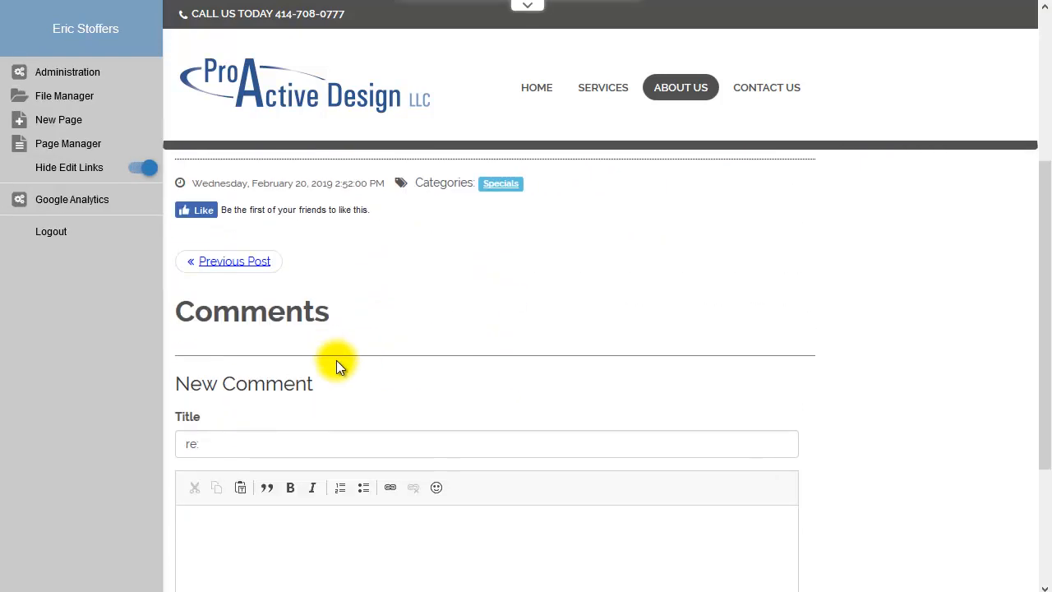
pyautogui.scroll(-3, 364, 352)
pyautogui.scroll(3, 301, 373)
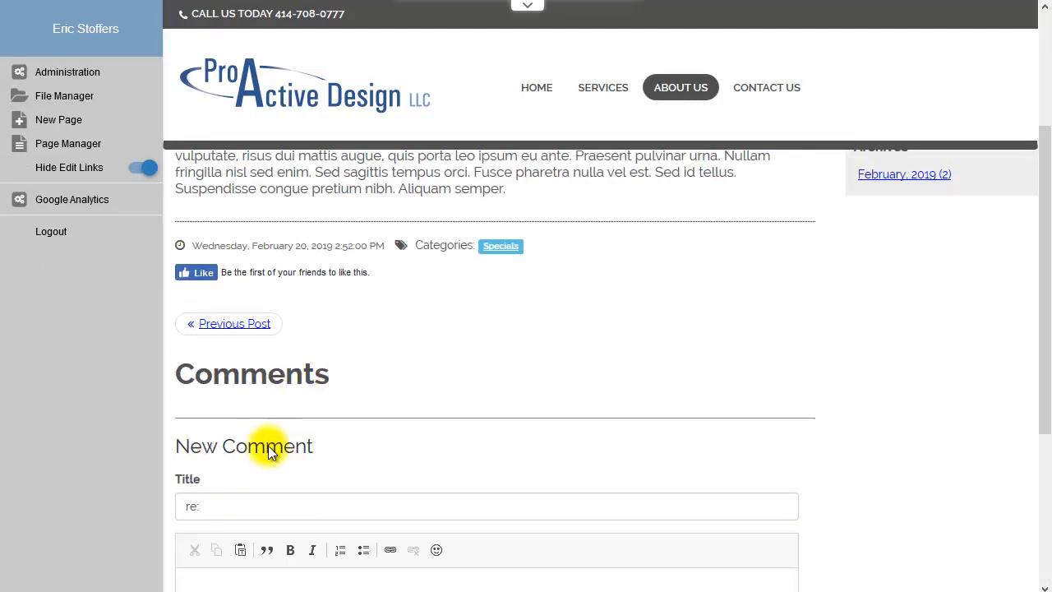
pyautogui.scroll(-3, 594, 378)
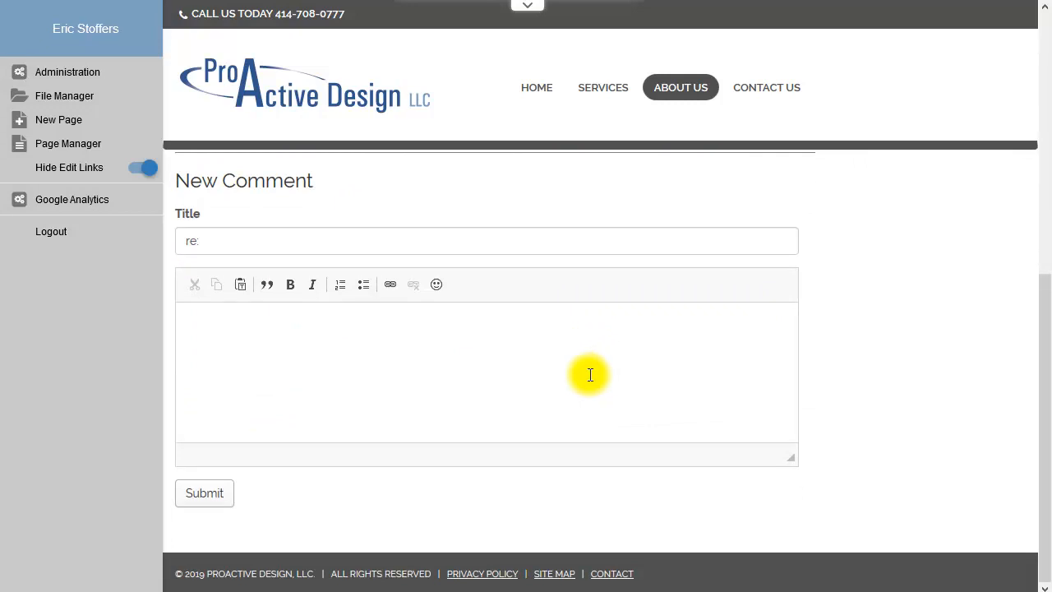
pyautogui.scroll(5, 590, 375)
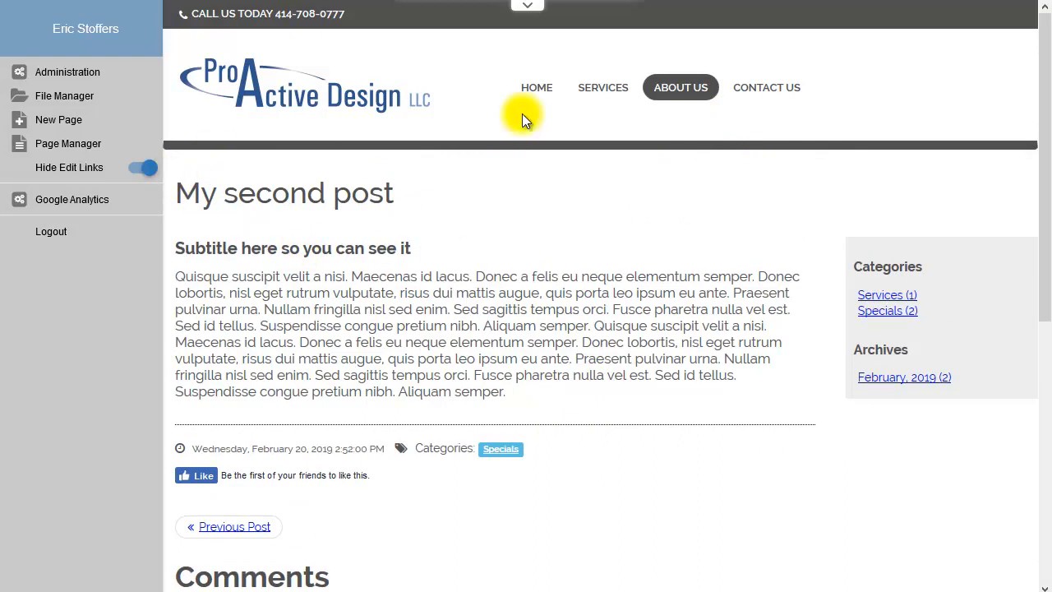
pyautogui.click(679, 92)
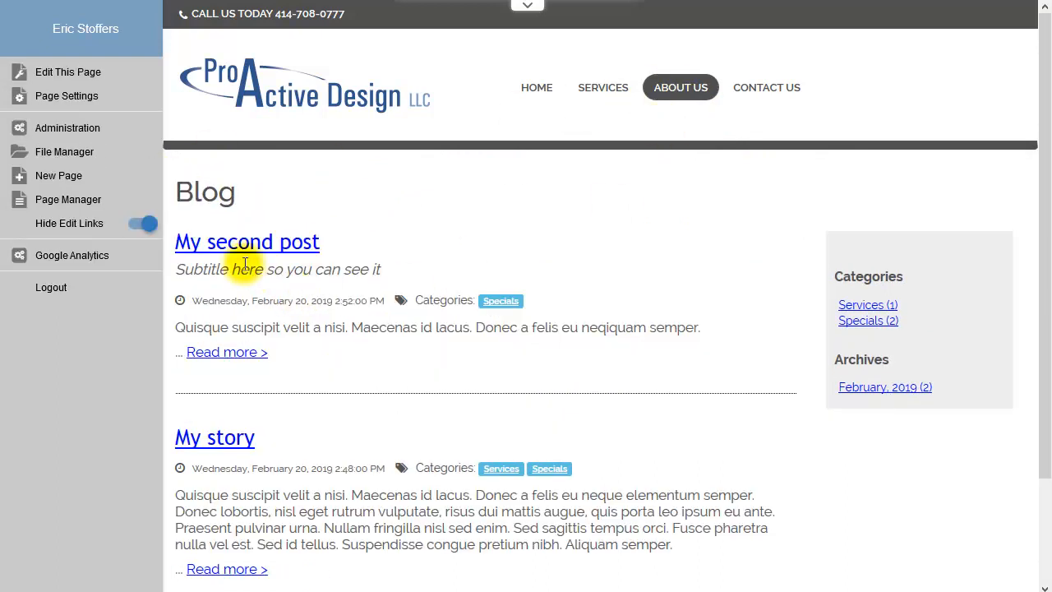
pyautogui.click(145, 226)
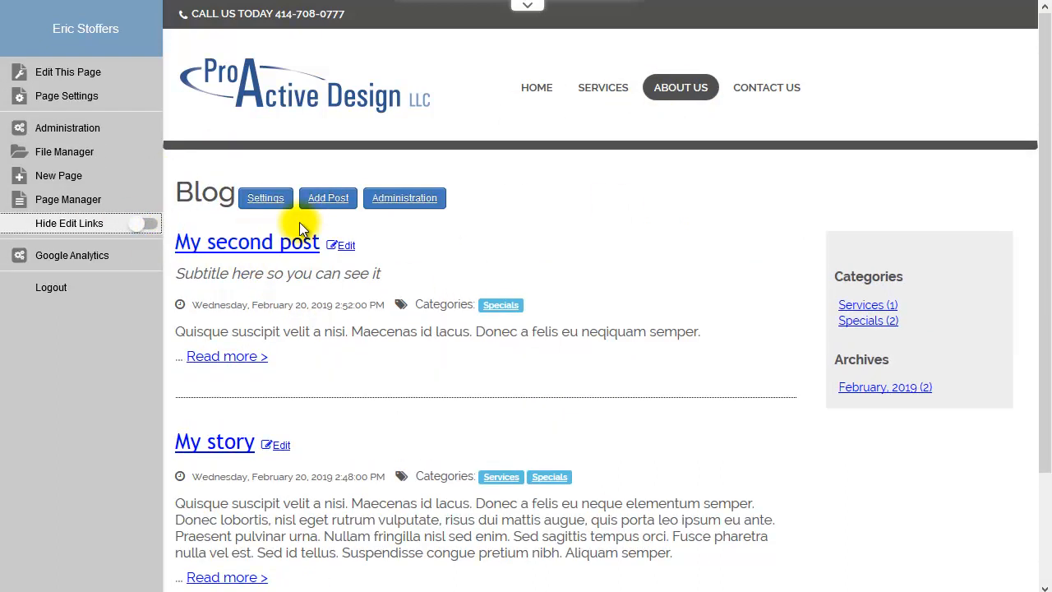